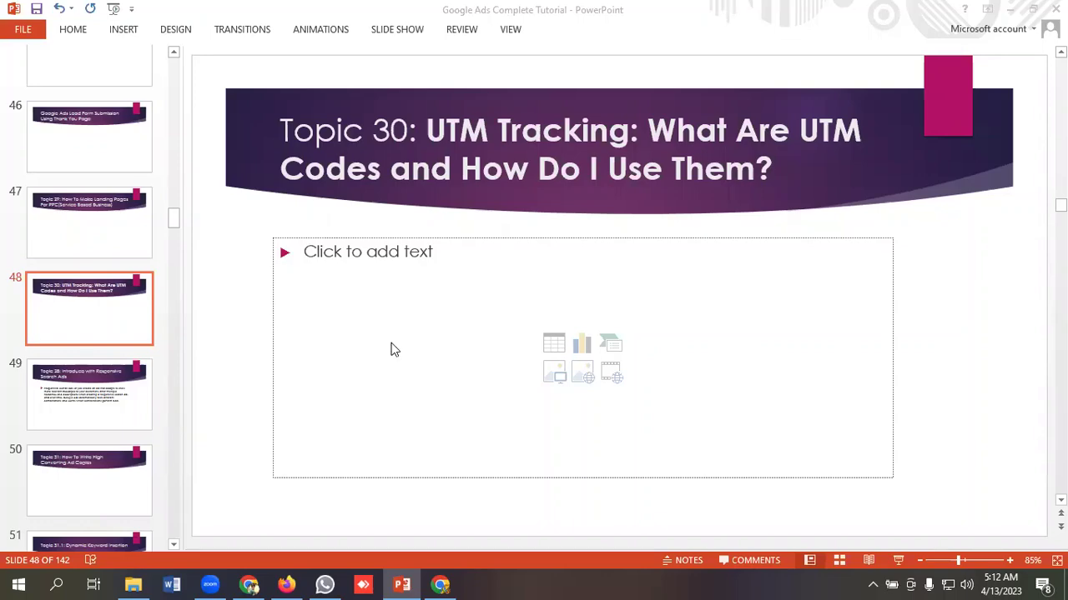
- Switch to Chrome and go through the UTM tracking article's introduction to the "What Are UTM Tracking Codes?" section
{"action": "left_click", "coordinate": [440, 584]}
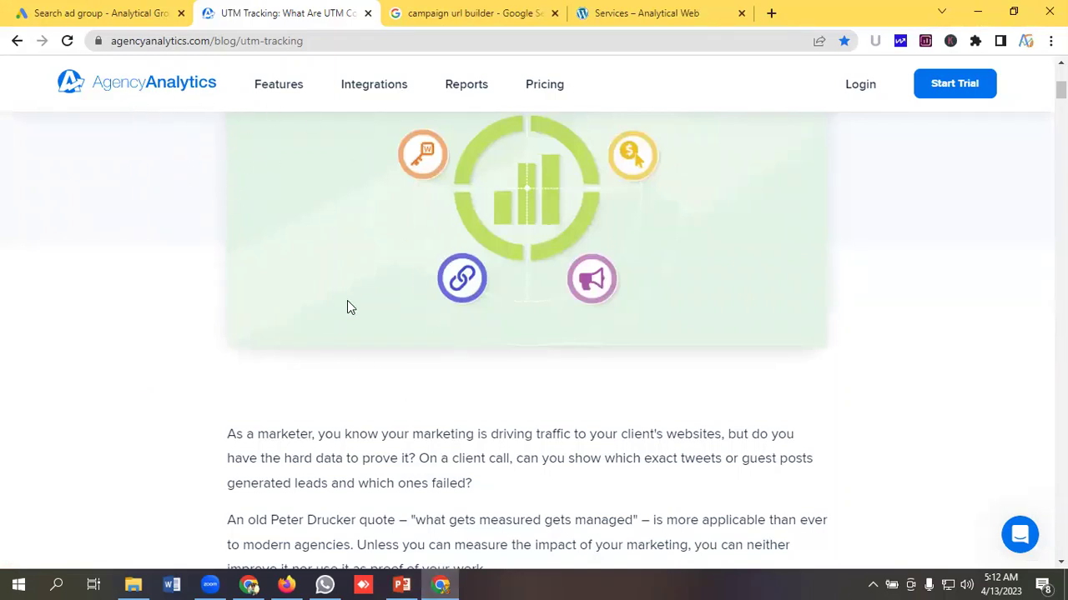
{"action": "scroll", "coordinate": [351, 307], "scroll_direction": "up", "scroll_amount": 5}
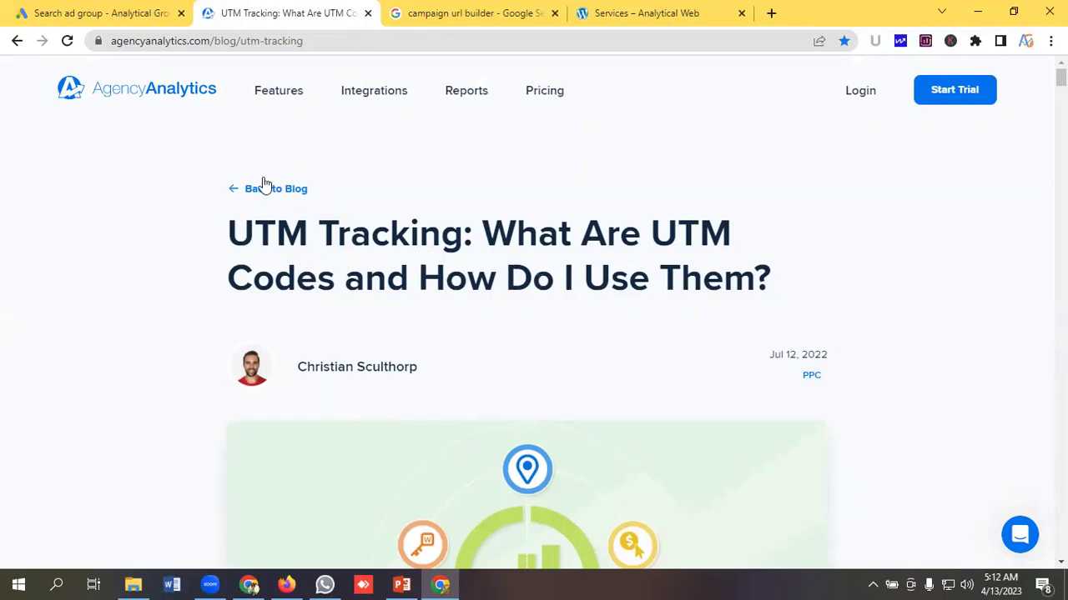
{"action": "left_click", "coordinate": [308, 36]}
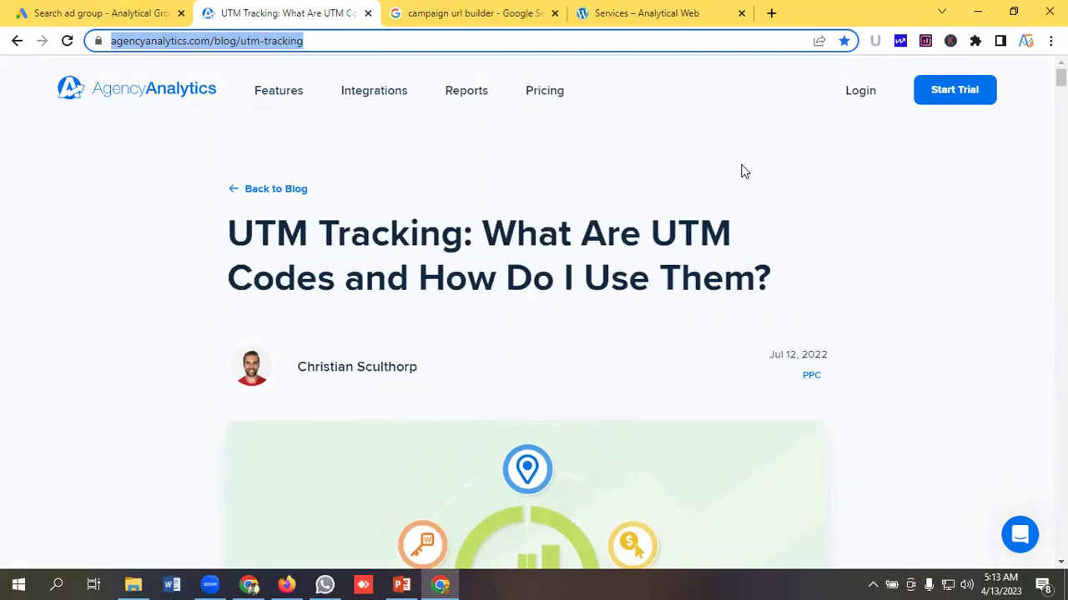
{"action": "scroll", "coordinate": [745, 171], "scroll_direction": "down", "scroll_amount": 9}
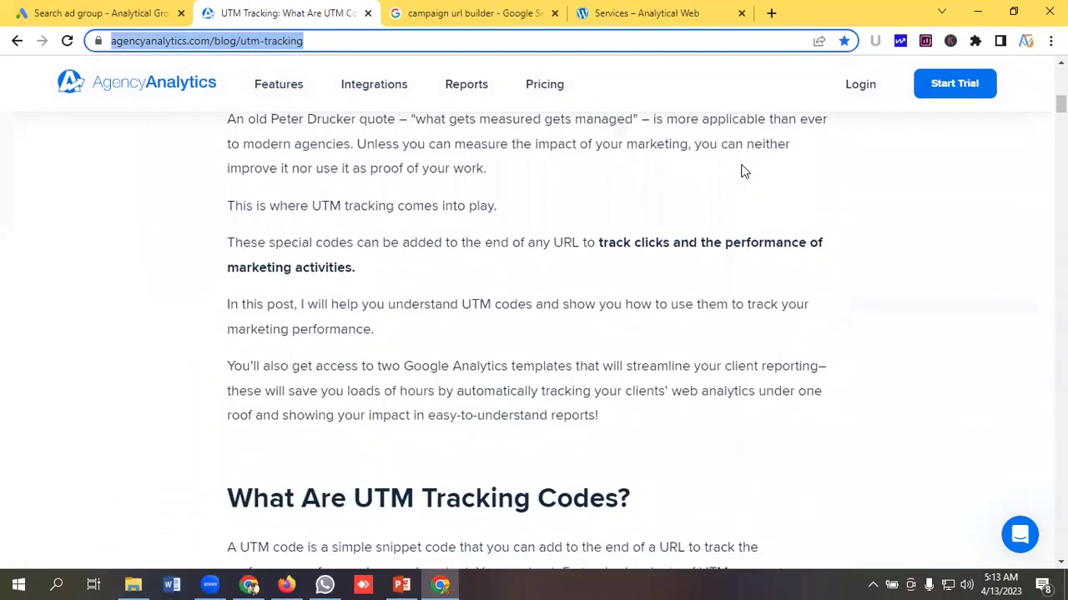
{"action": "scroll", "coordinate": [745, 171], "scroll_direction": "down", "scroll_amount": 3}
{"action": "scroll", "coordinate": [745, 171], "scroll_direction": "down", "scroll_amount": 1}
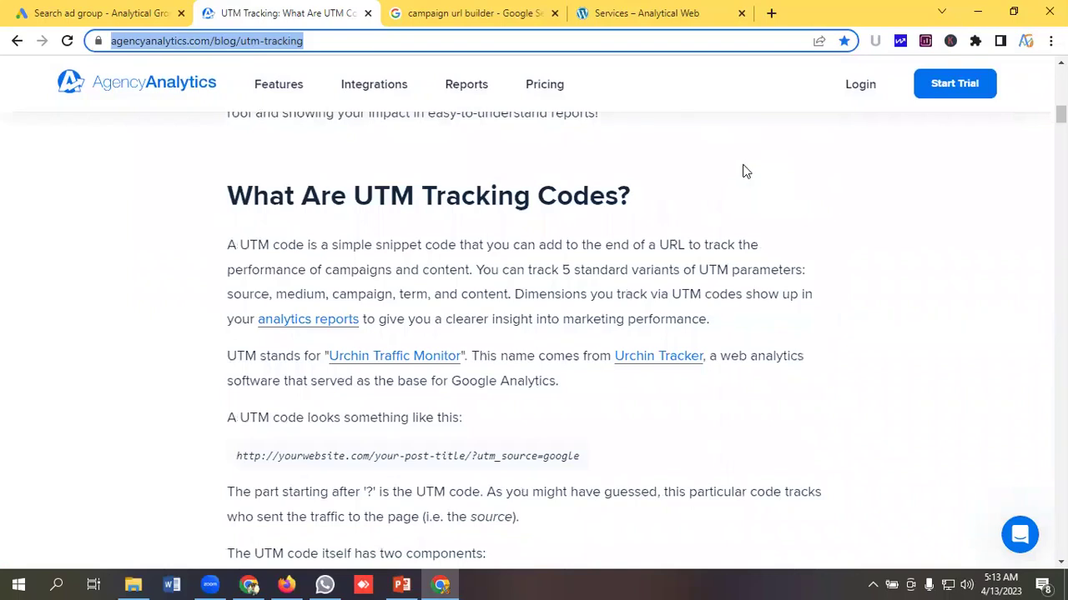
- Read the definition of UTM codes, the example URL with utm_source=google, and the explanation of the code's two components
{"action": "scroll", "coordinate": [745, 171], "scroll_direction": "down", "scroll_amount": 1}
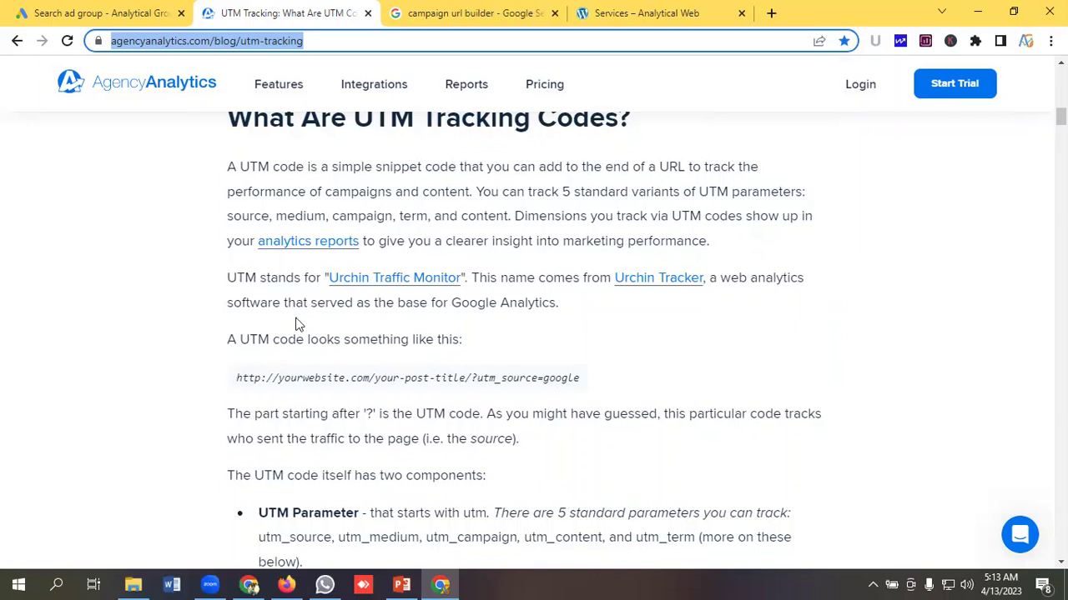
{"action": "scroll", "coordinate": [292, 326], "scroll_direction": "down", "scroll_amount": 1}
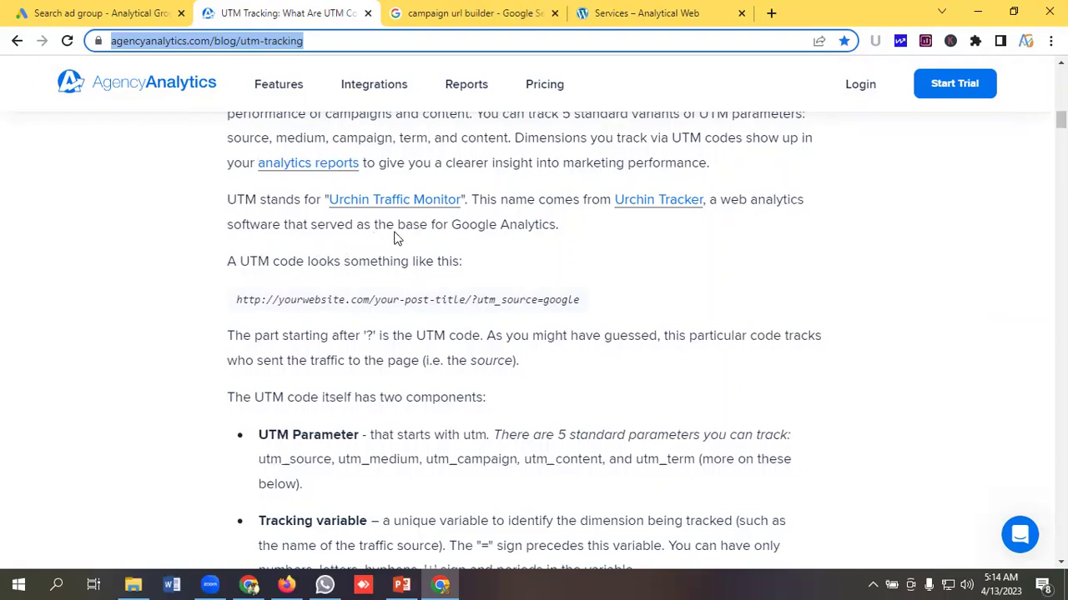
{"action": "scroll", "coordinate": [239, 263], "scroll_direction": "down", "scroll_amount": 1}
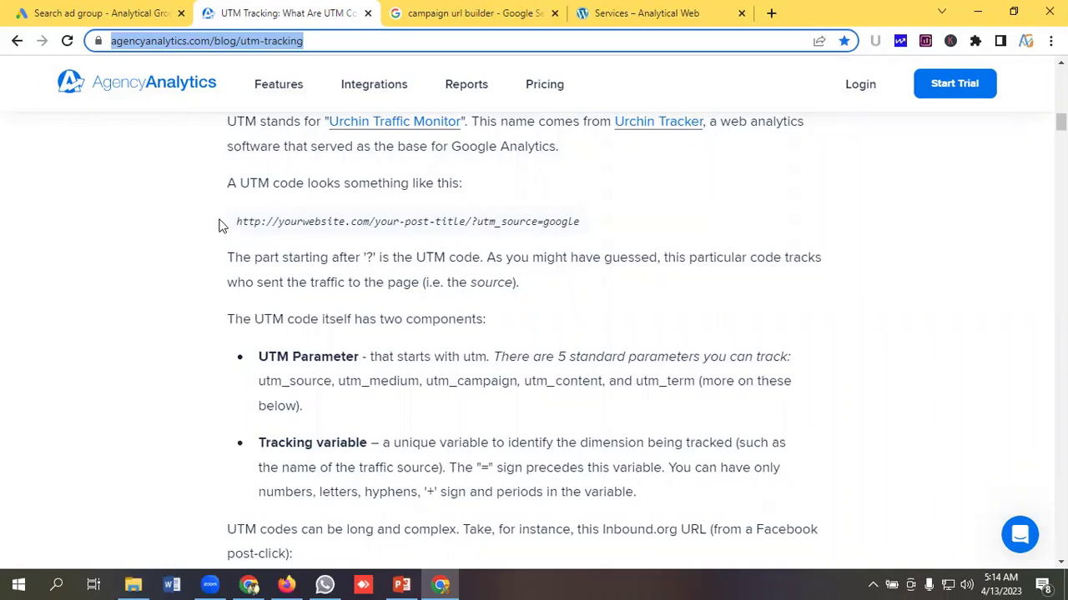
{"action": "left_click_drag", "start_coordinate": [222, 224], "coordinate": [581, 221]}
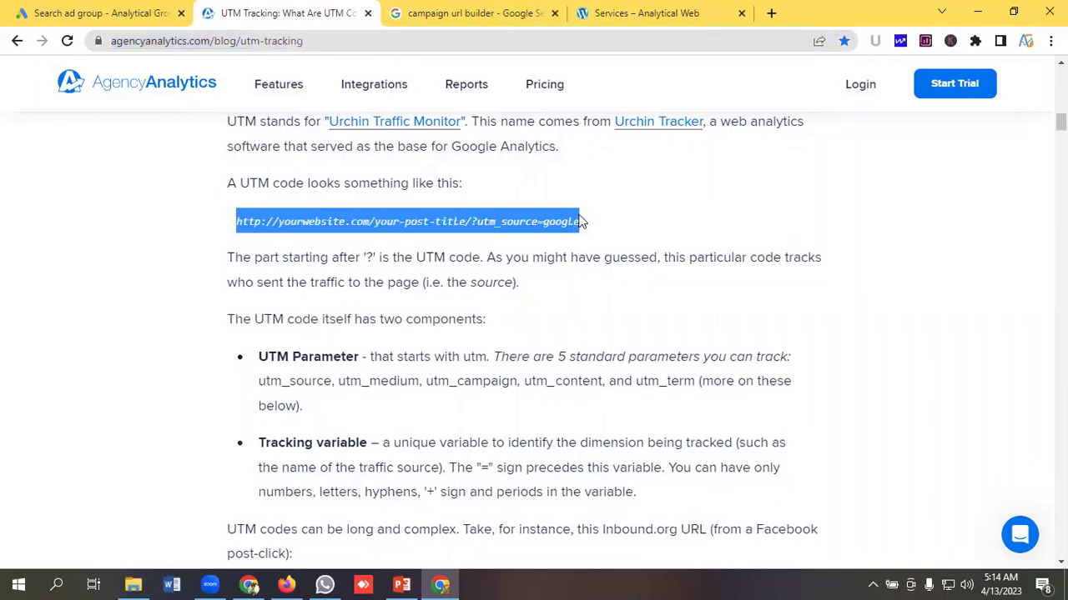
{"action": "left_click", "coordinate": [314, 276]}
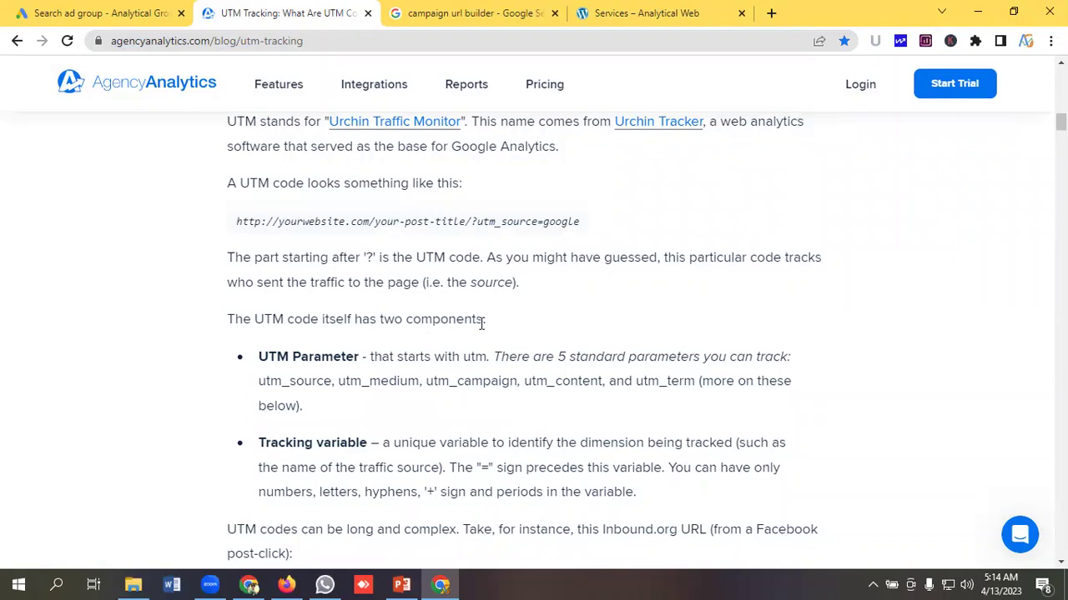
{"action": "scroll", "coordinate": [484, 322], "scroll_direction": "down", "scroll_amount": 1}
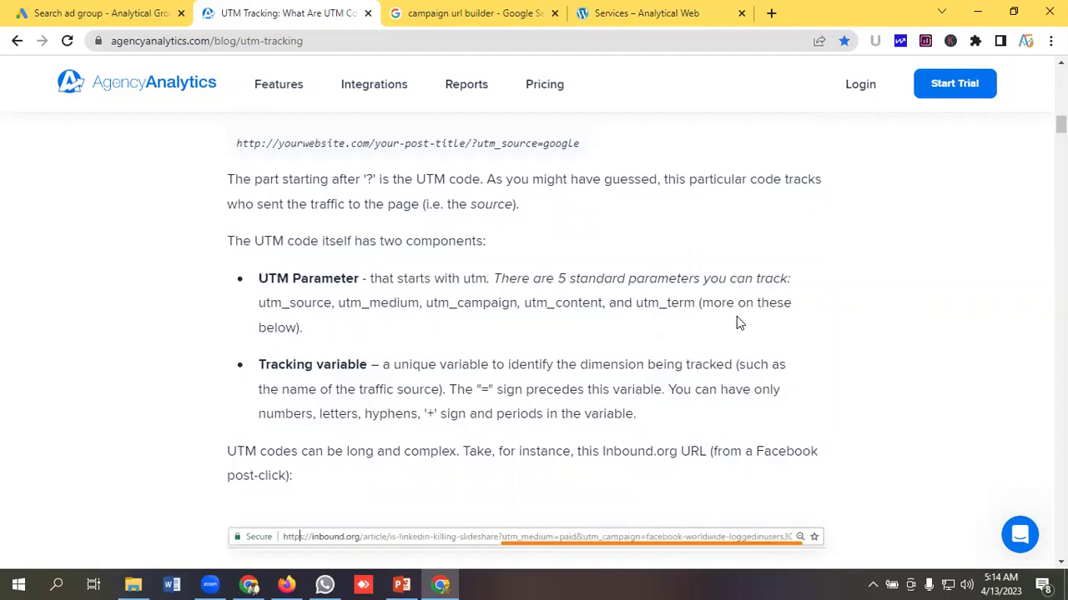
{"action": "scroll", "coordinate": [744, 320], "scroll_direction": "down", "scroll_amount": 2}
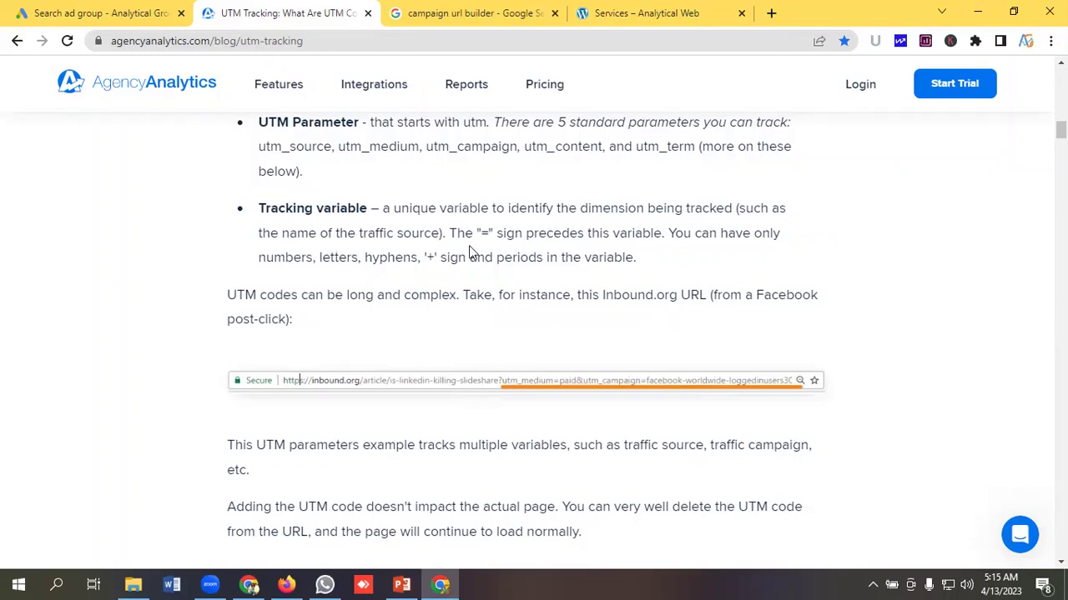
- Read why UTM codes are important and what the source, medium, campaign name, content and keyword term parameters track
{"action": "scroll", "coordinate": [377, 242], "scroll_direction": "down", "scroll_amount": 8}
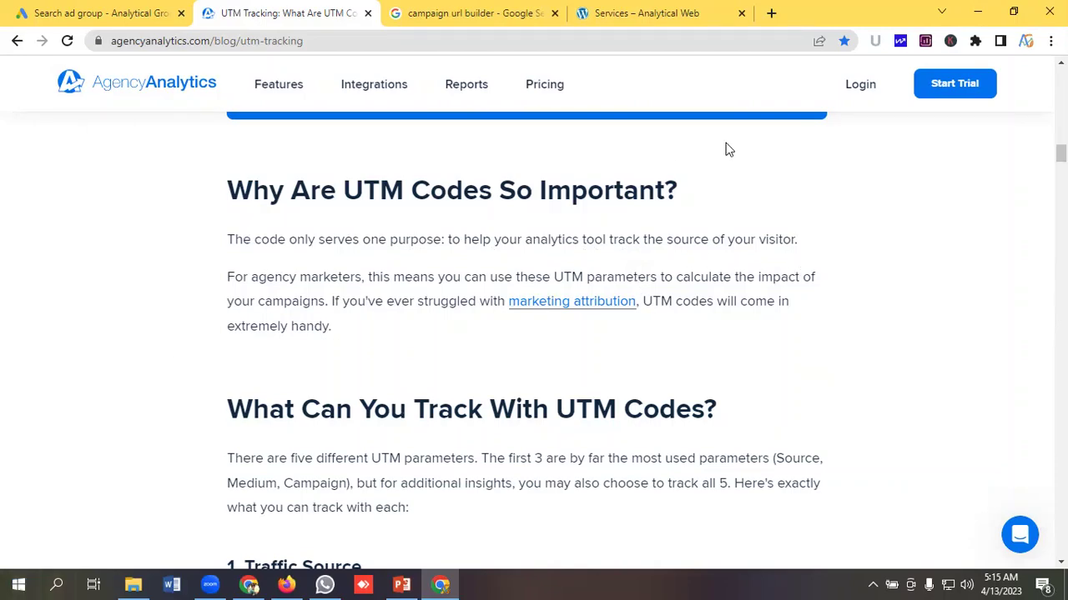
{"action": "scroll", "coordinate": [572, 195], "scroll_direction": "down", "scroll_amount": 2}
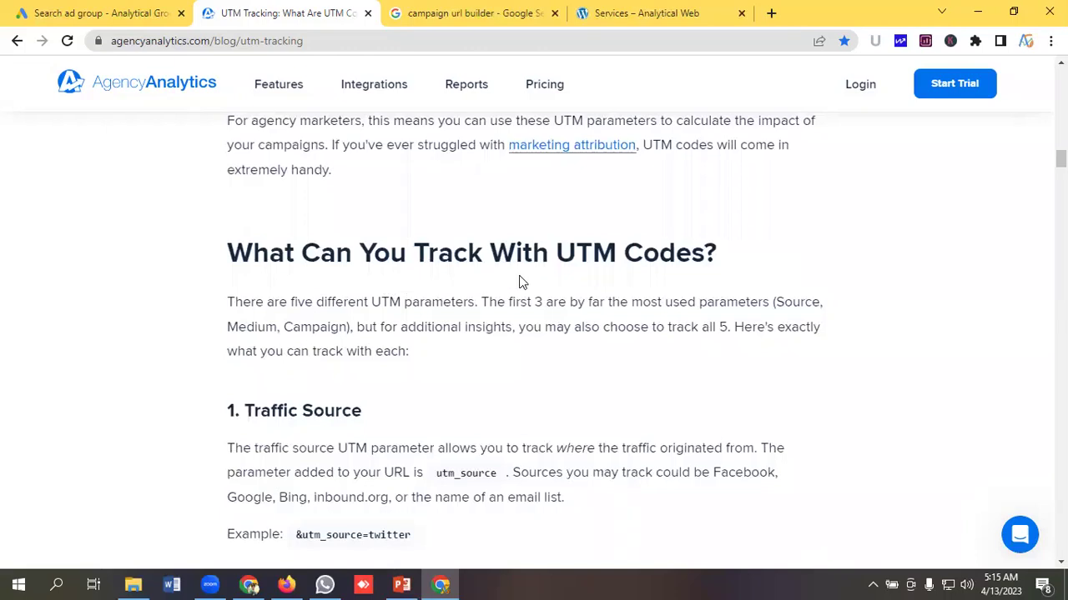
{"action": "scroll", "coordinate": [734, 263], "scroll_direction": "down", "scroll_amount": 1}
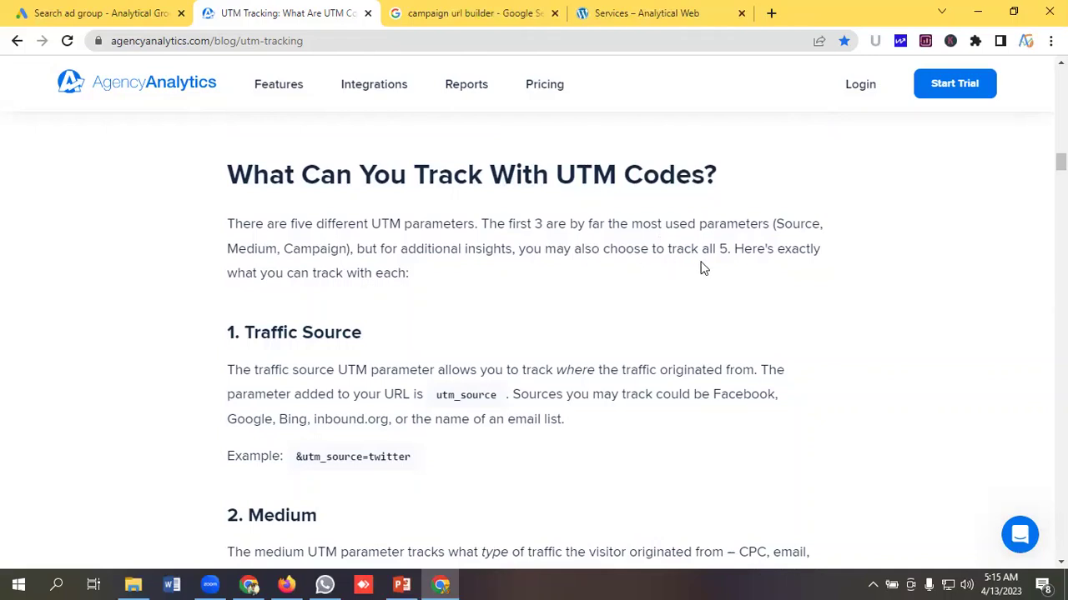
{"action": "scroll", "coordinate": [324, 240], "scroll_direction": "down", "scroll_amount": 1}
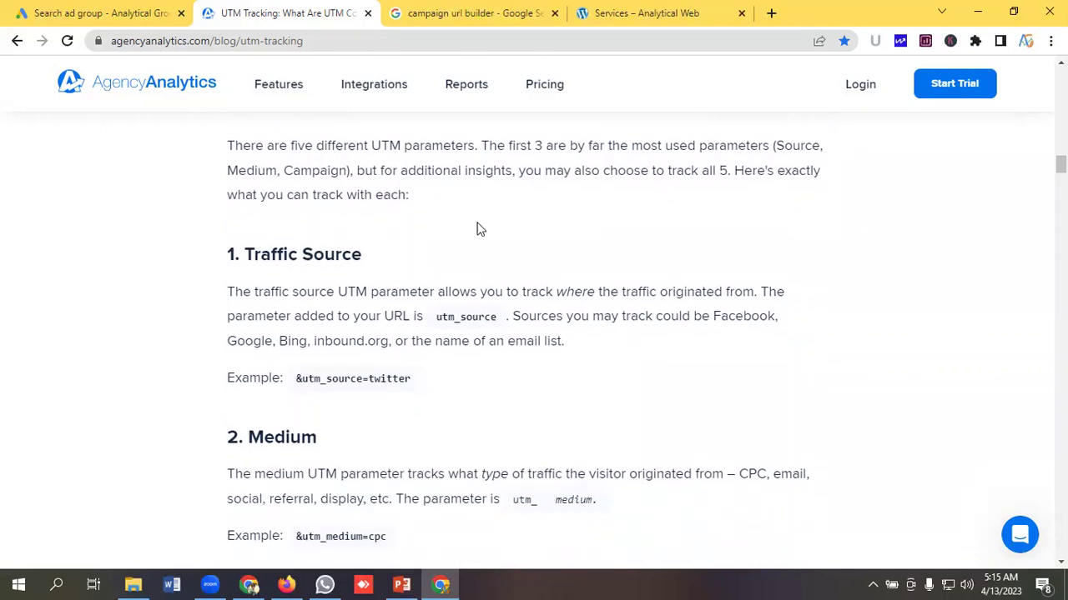
{"action": "scroll", "coordinate": [296, 253], "scroll_direction": "down", "scroll_amount": 1}
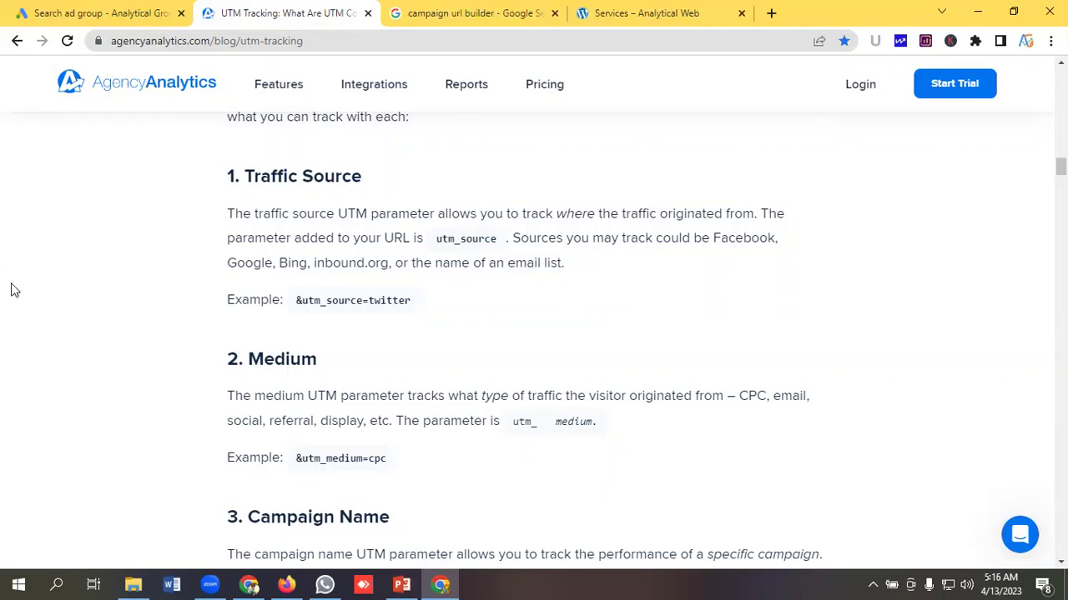
{"action": "scroll", "coordinate": [342, 284], "scroll_direction": "down", "scroll_amount": 1}
{"action": "scroll", "coordinate": [352, 280], "scroll_direction": "down", "scroll_amount": 1}
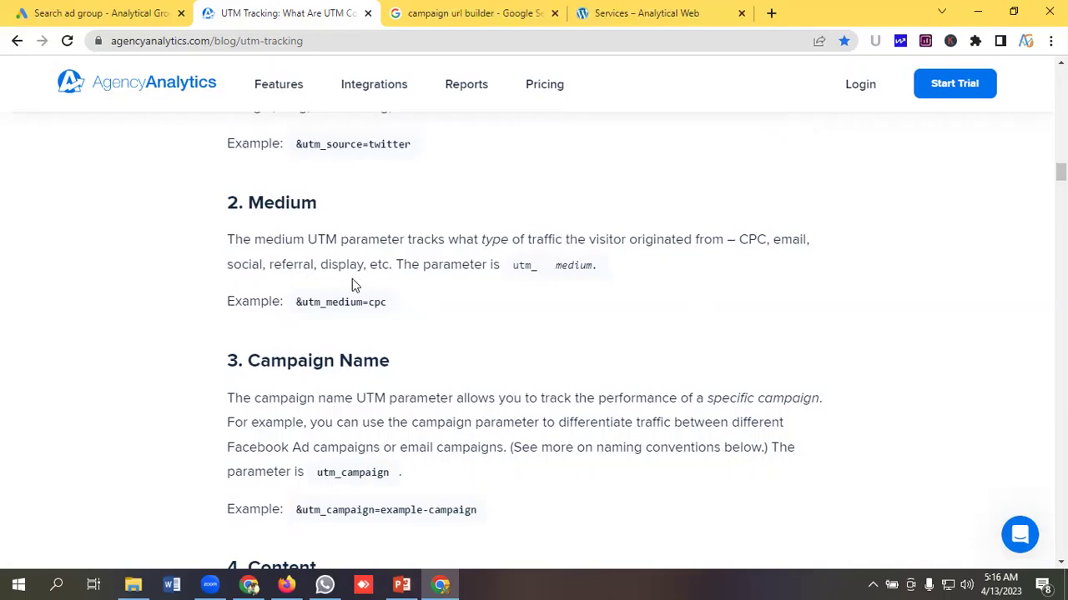
{"action": "scroll", "coordinate": [334, 317], "scroll_direction": "down", "scroll_amount": 2}
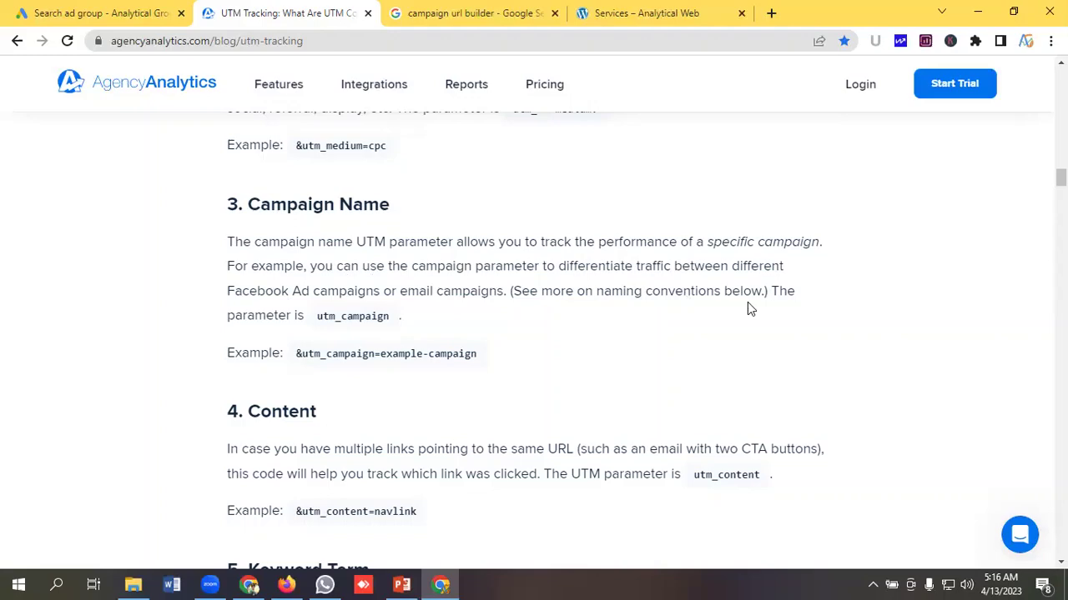
{"action": "scroll", "coordinate": [546, 312], "scroll_direction": "down", "scroll_amount": 2}
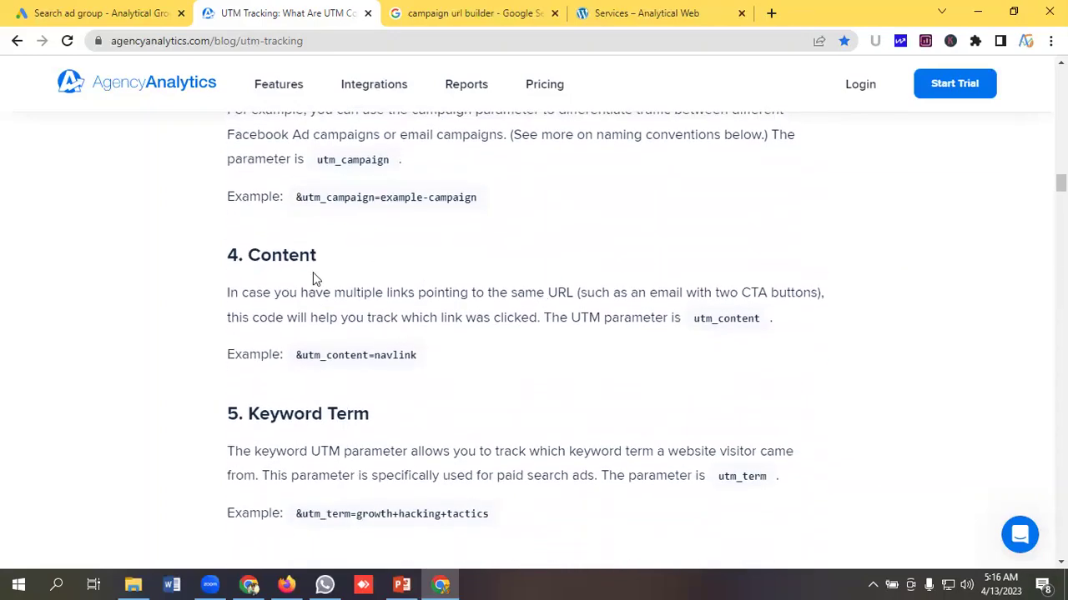
{"action": "scroll", "coordinate": [336, 257], "scroll_direction": "down", "scroll_amount": 1}
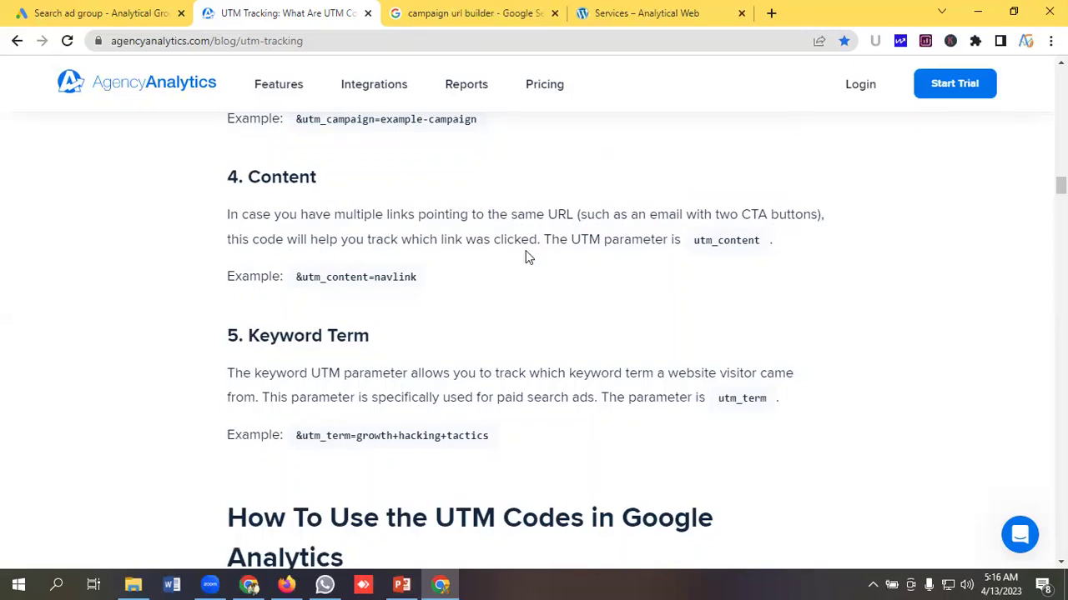
{"action": "scroll", "coordinate": [517, 262], "scroll_direction": "down", "scroll_amount": 2}
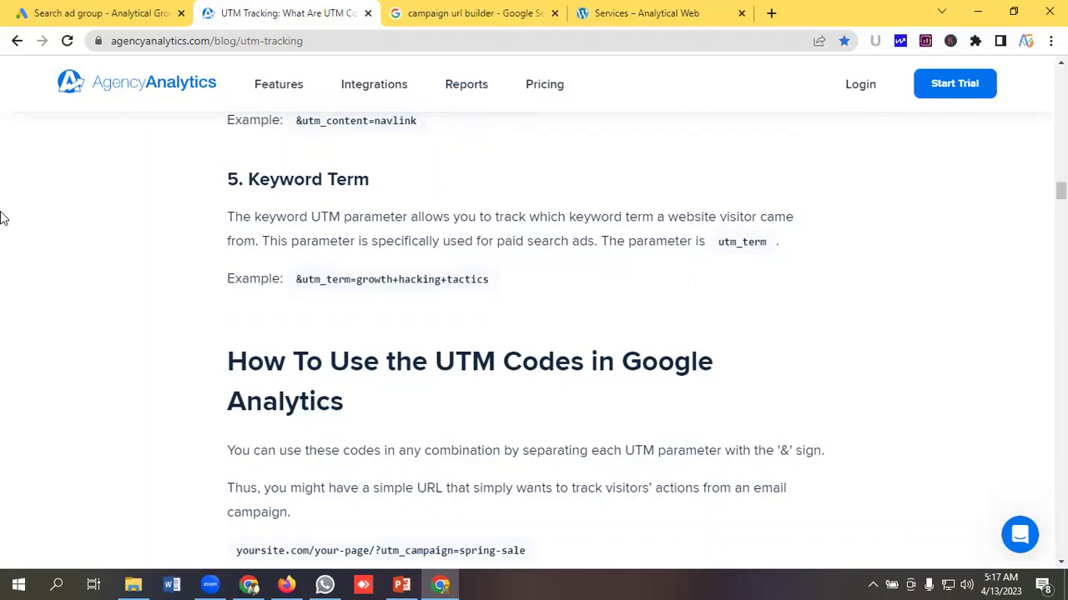
{"action": "scroll", "coordinate": [398, 300], "scroll_direction": "down", "scroll_amount": 2}
{"action": "scroll", "coordinate": [480, 292], "scroll_direction": "up", "scroll_amount": 3}
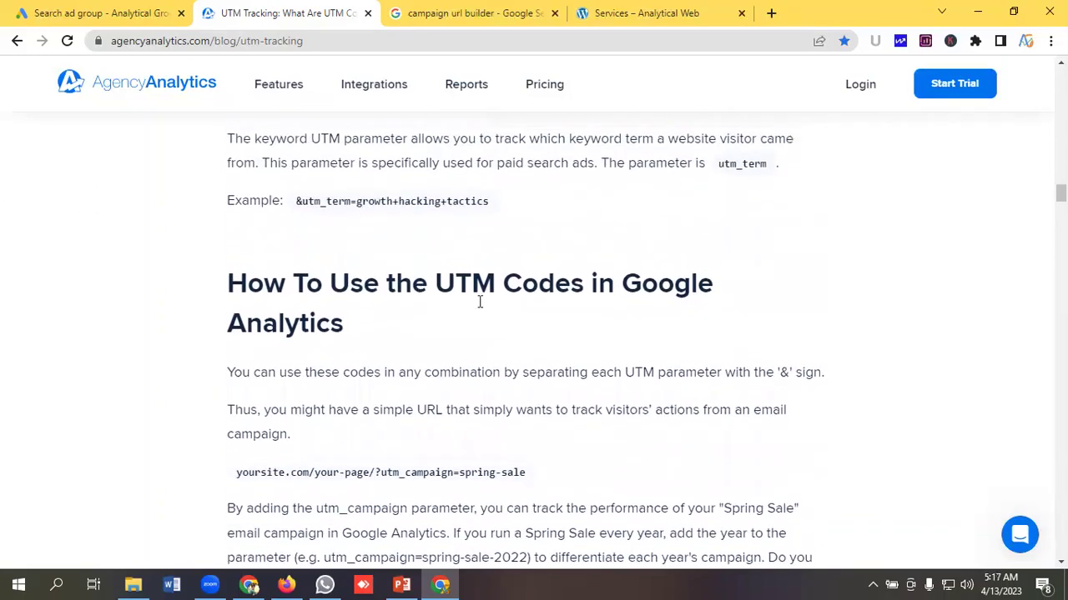
- Replace the old search tab with a new Google search for "campaign url builder" and open the GA Dev Tools Campaign URL Builder
{"action": "left_click", "coordinate": [555, 12]}
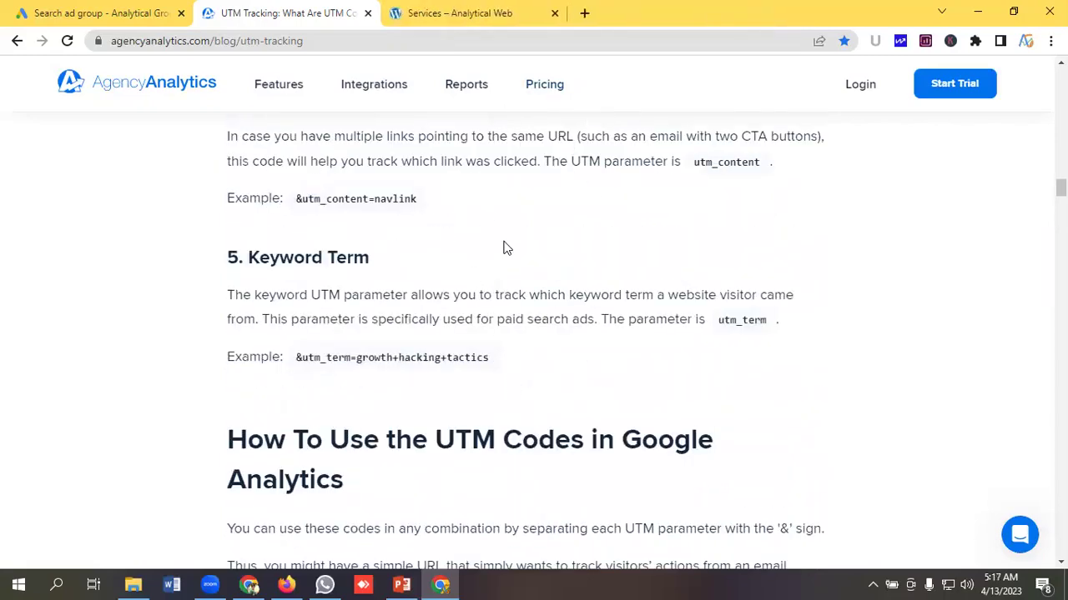
{"action": "scroll", "coordinate": [384, 277], "scroll_direction": "up", "scroll_amount": 2}
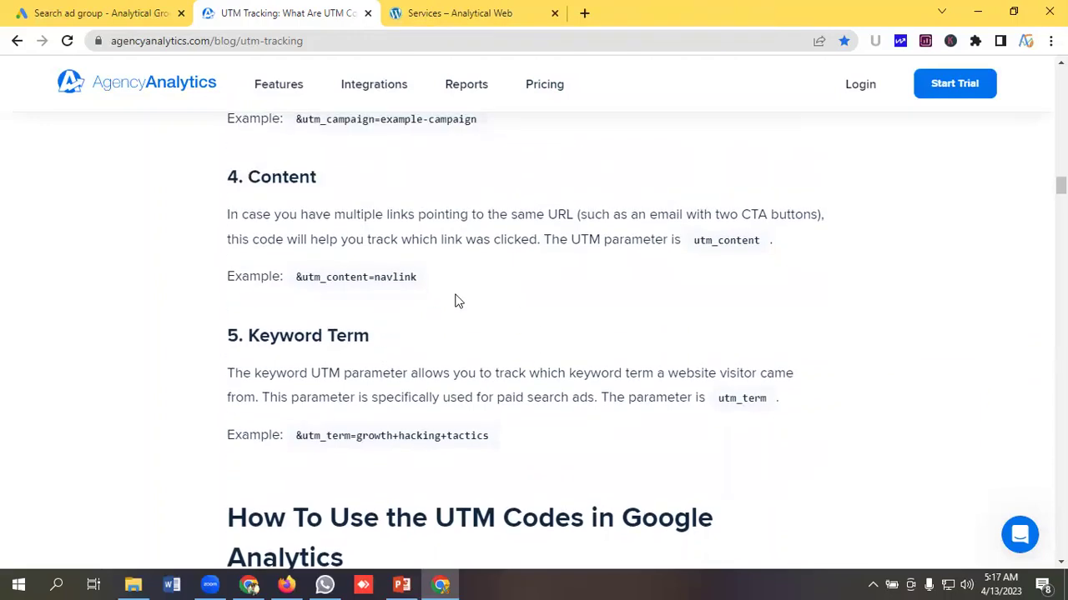
{"action": "left_click", "coordinate": [586, 13]}
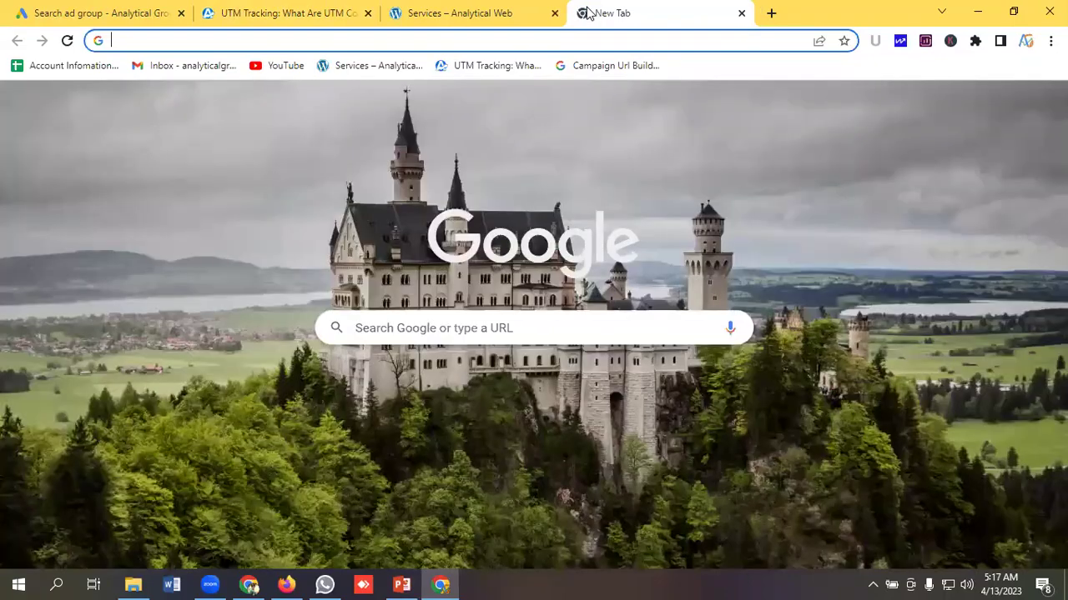
{"action": "type", "text": "Ca"}
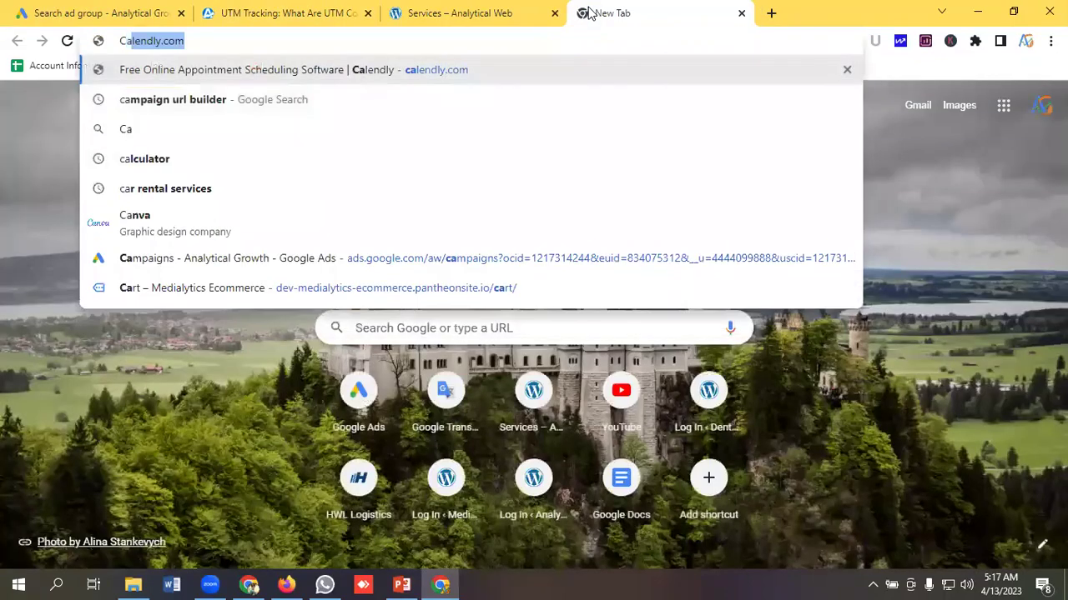
{"action": "type", "text": "mp"}
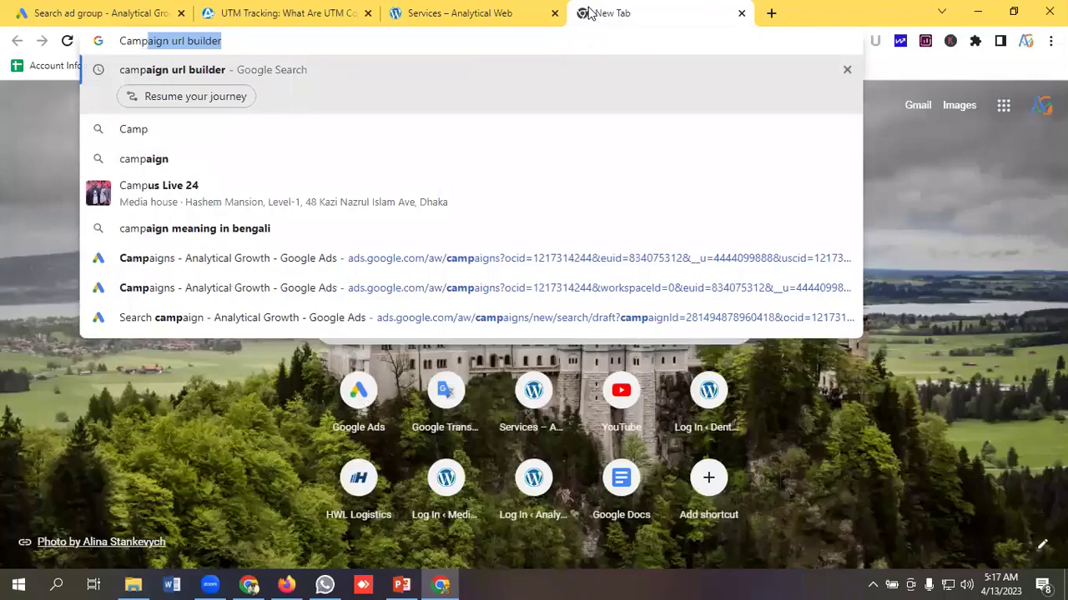
{"action": "key", "text": "Return"}
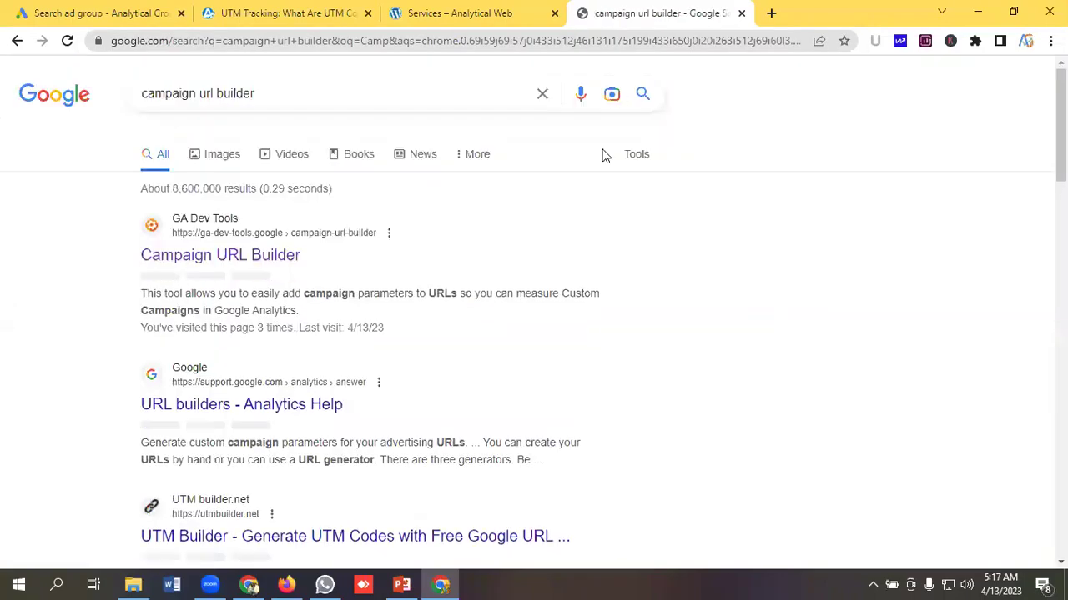
{"action": "left_click", "coordinate": [159, 262]}
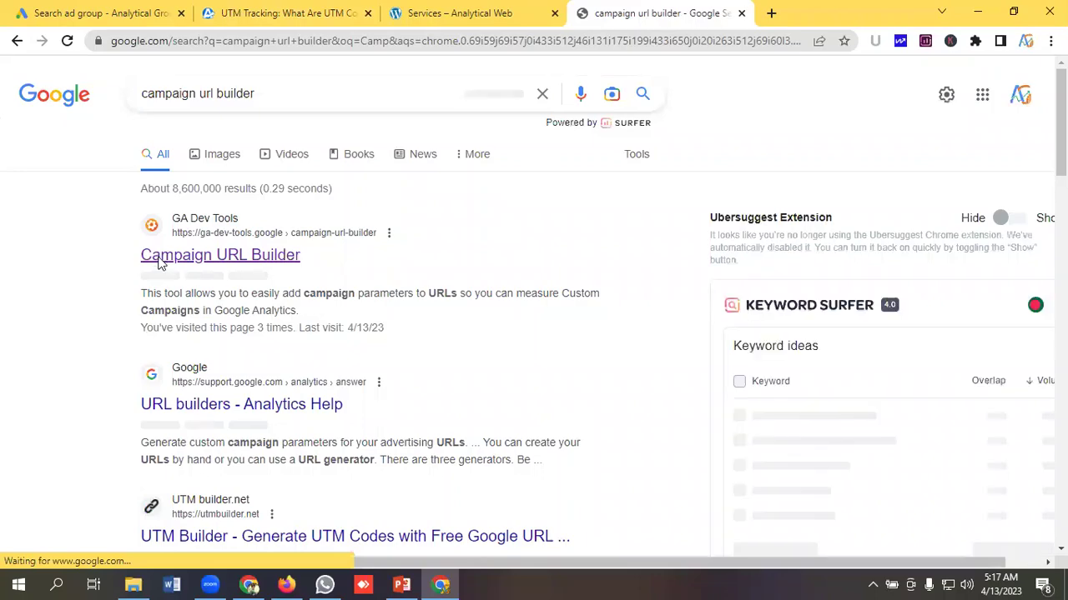
- Look over the Campaign URL Builder form's fields for the website URL and campaign information
{"action": "scroll", "coordinate": [333, 223], "scroll_direction": "down", "scroll_amount": 2}
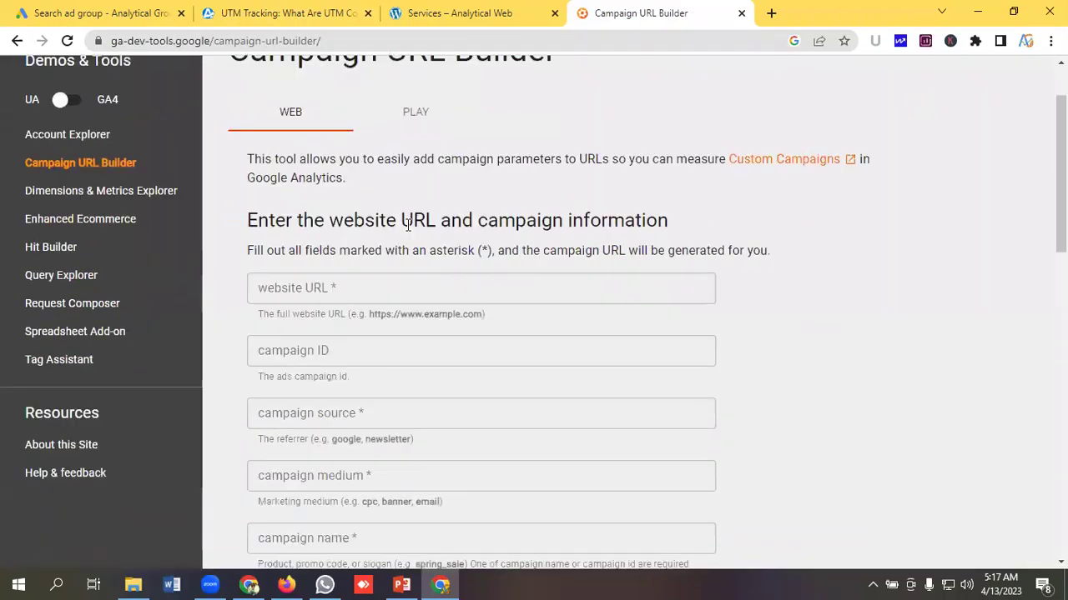
{"action": "scroll", "coordinate": [364, 245], "scroll_direction": "up", "scroll_amount": 2}
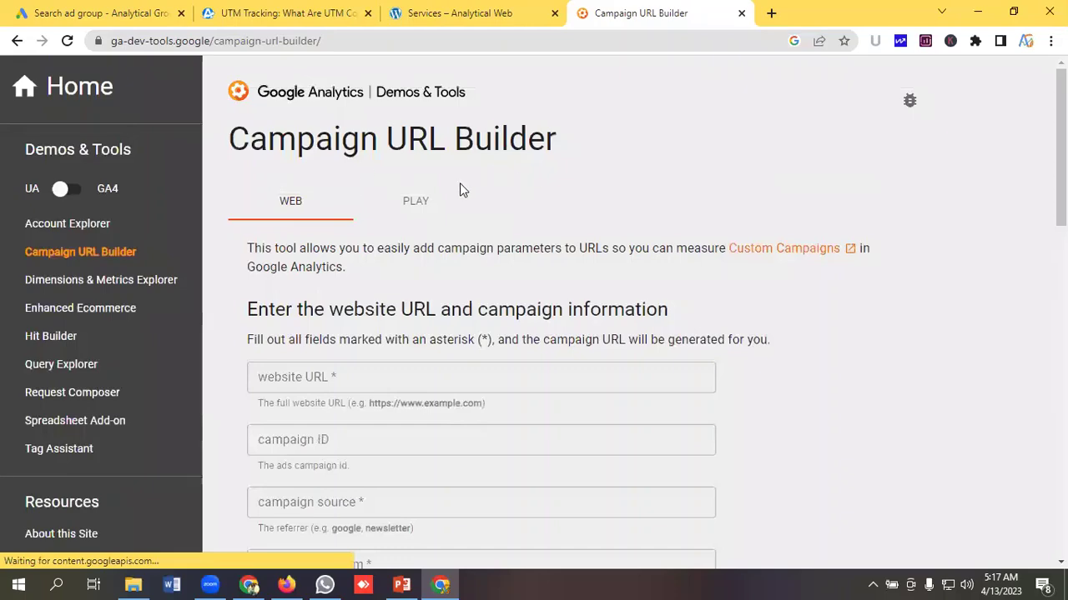
{"action": "scroll", "coordinate": [584, 193], "scroll_direction": "down", "scroll_amount": 2}
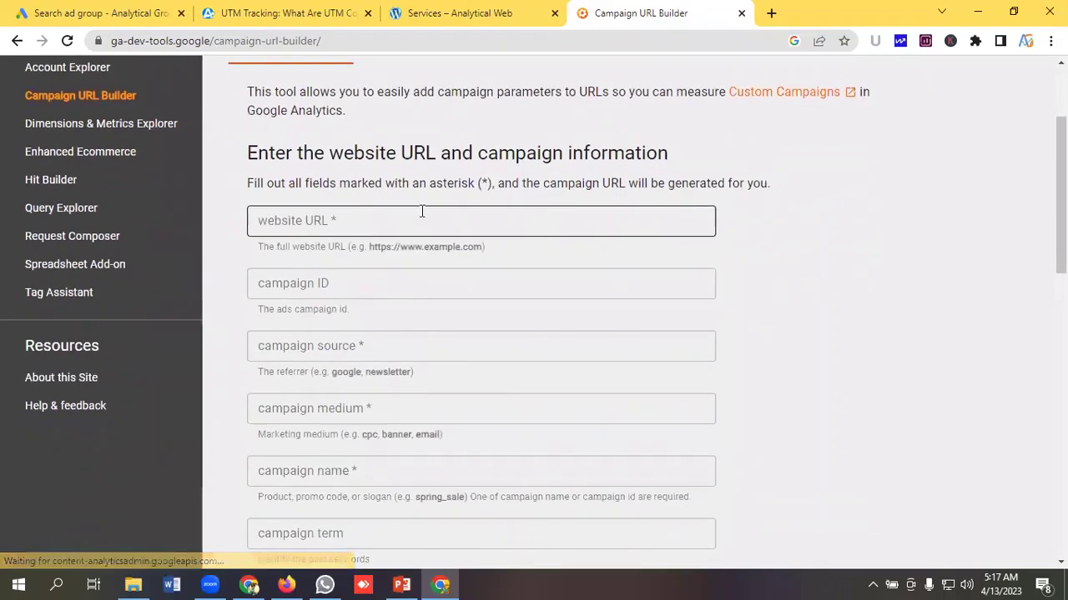
{"action": "scroll", "coordinate": [422, 212], "scroll_direction": "down", "scroll_amount": 1}
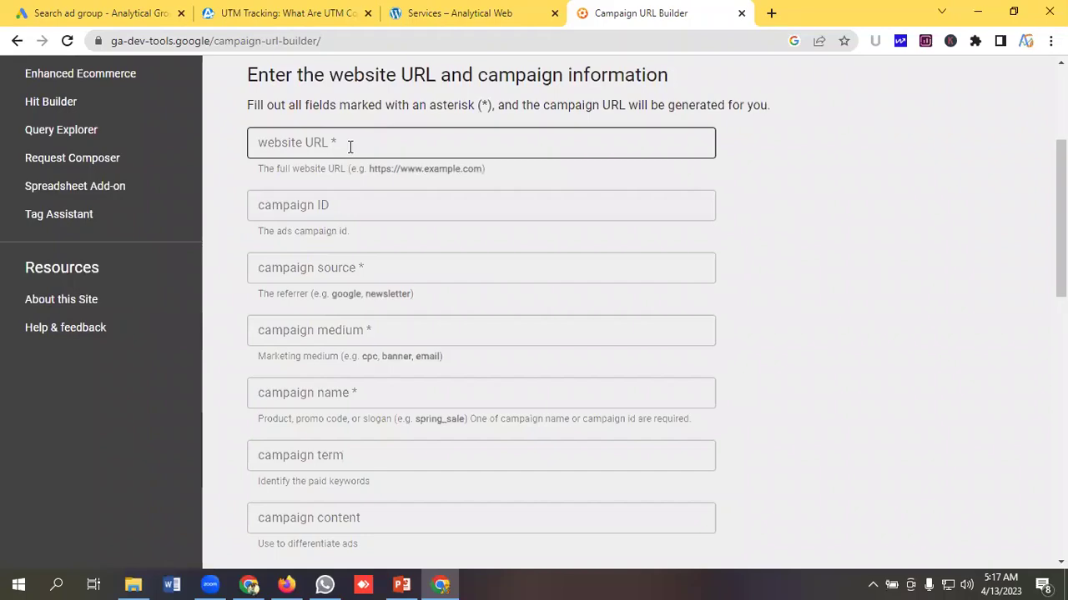
{"action": "scroll", "coordinate": [436, 171], "scroll_direction": "down", "scroll_amount": 4}
{"action": "scroll", "coordinate": [437, 173], "scroll_direction": "up", "scroll_amount": 4}
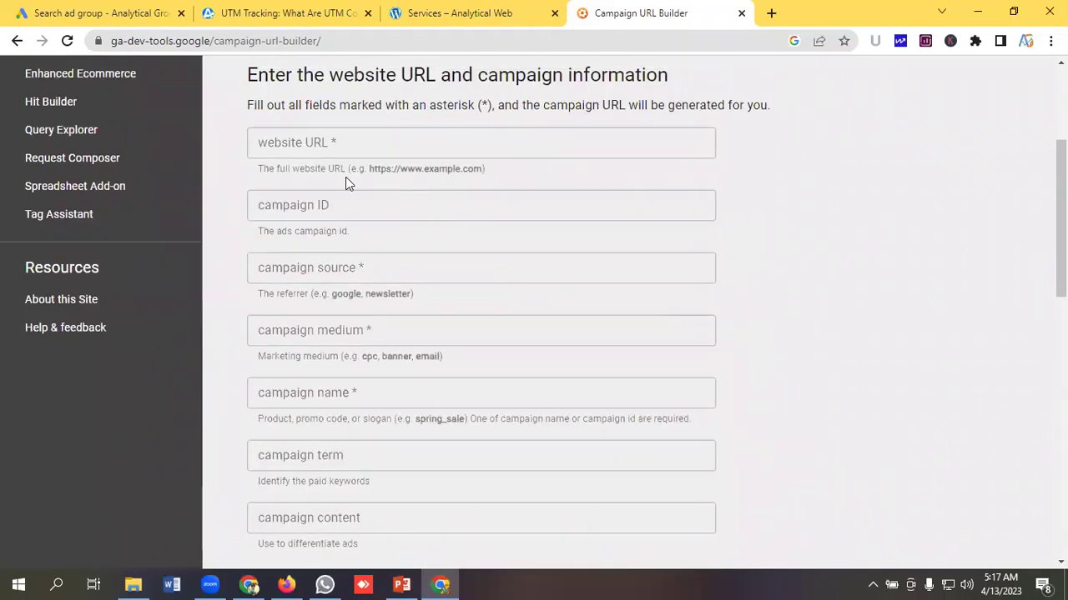
- Review the website URL, campaign source, medium, name, term and content fields in the campaign form
{"action": "left_click", "coordinate": [389, 145]}
{"action": "scroll", "coordinate": [324, 150], "scroll_direction": "down", "scroll_amount": 1}
{"action": "left_click", "coordinate": [451, 191]}
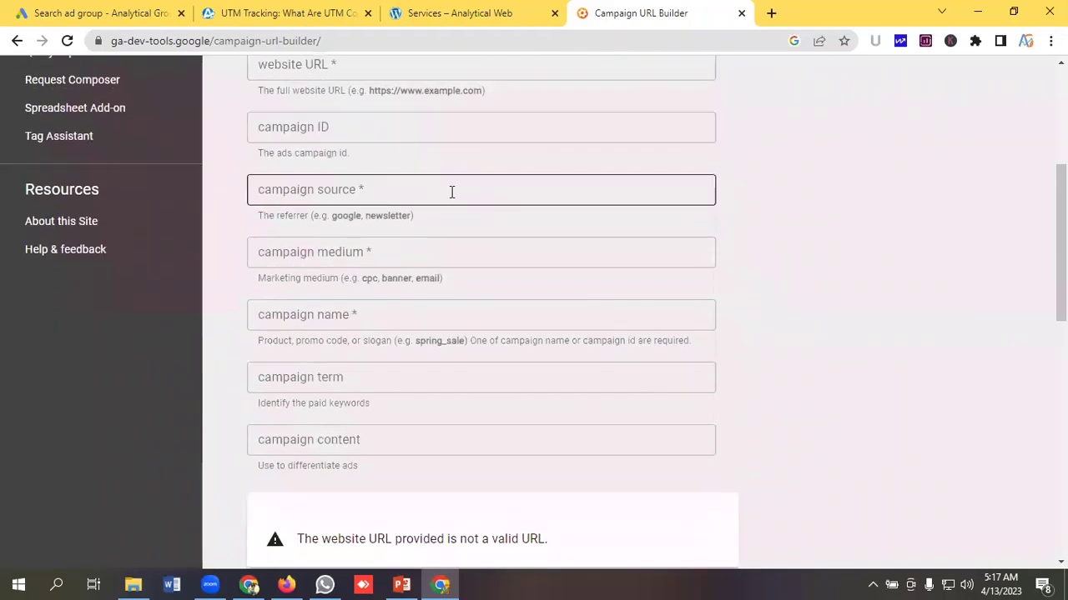
{"action": "scroll", "coordinate": [411, 185], "scroll_direction": "down", "scroll_amount": 2}
{"action": "left_click", "coordinate": [389, 165]}
{"action": "left_click", "coordinate": [374, 226]}
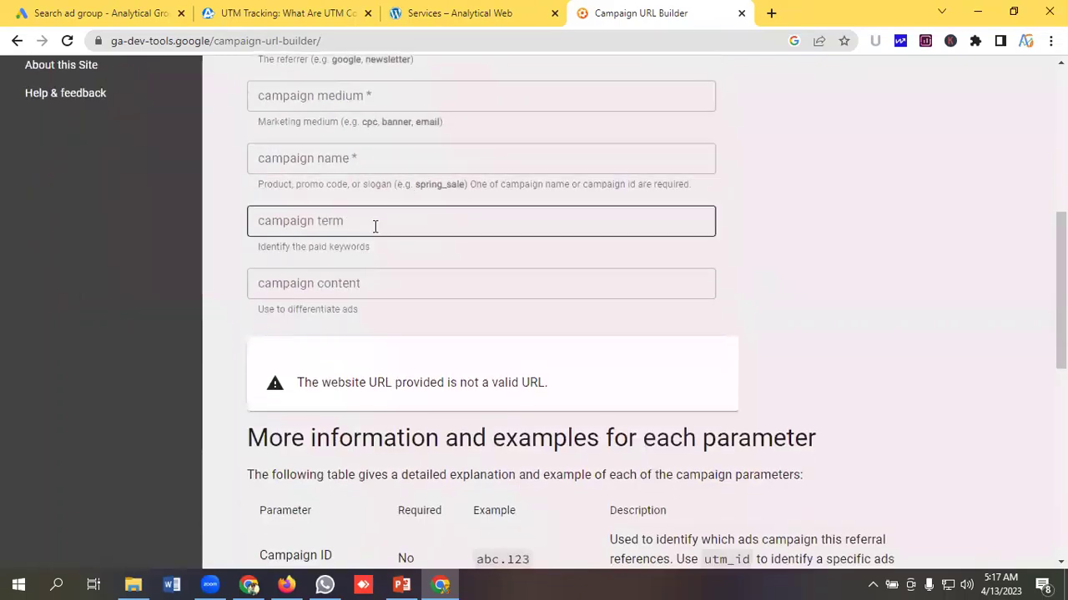
{"action": "left_click", "coordinate": [393, 288]}
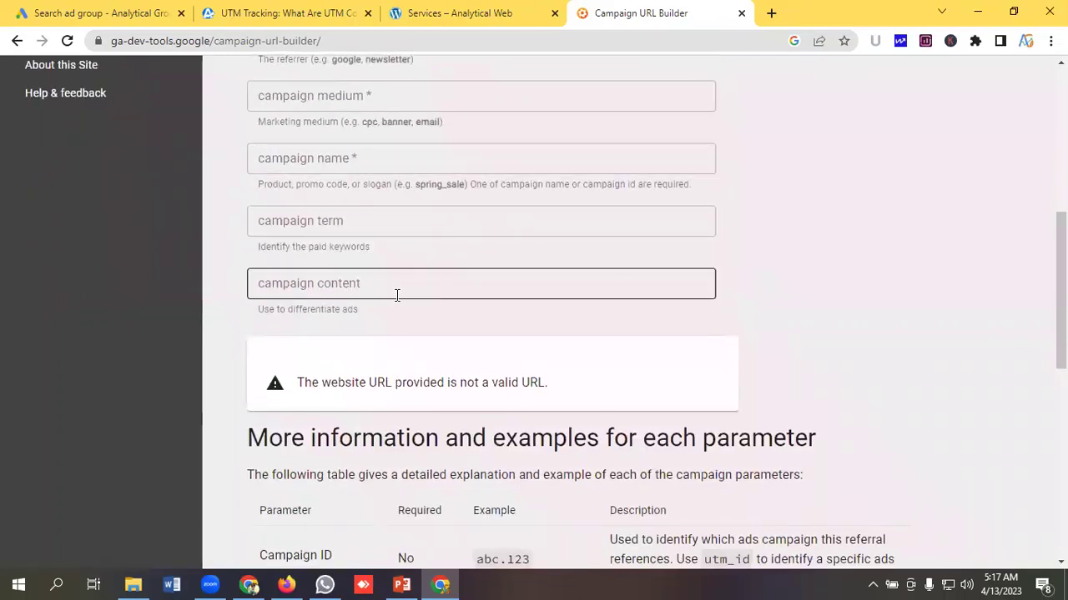
{"action": "scroll", "coordinate": [400, 294], "scroll_direction": "up", "scroll_amount": 2}
{"action": "scroll", "coordinate": [406, 292], "scroll_direction": "up", "scroll_amount": 2}
{"action": "left_click", "coordinate": [333, 220]}
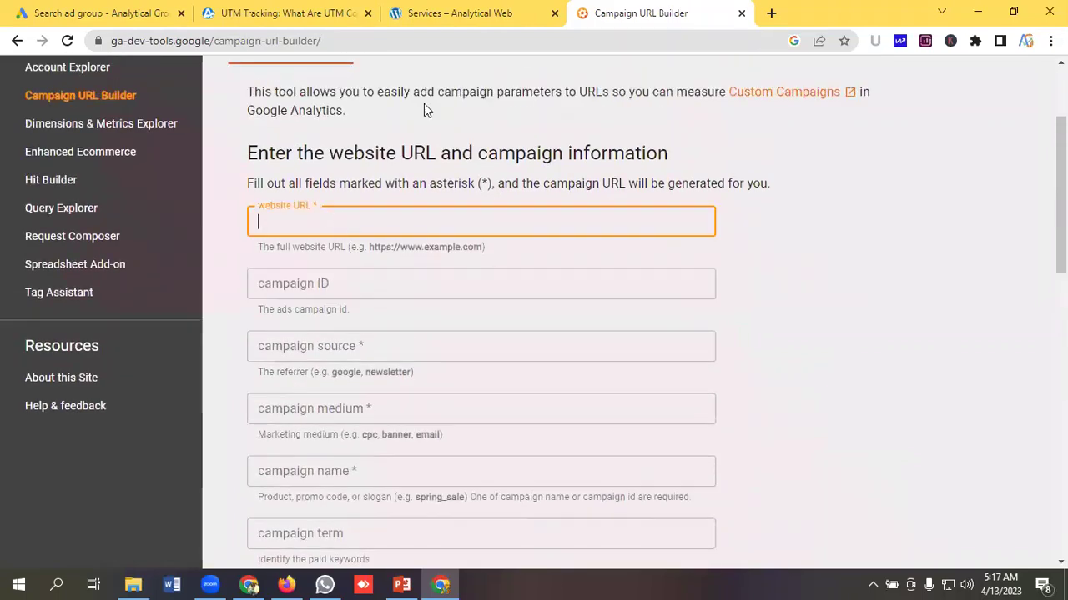
{"action": "left_click", "coordinate": [448, 10]}
{"action": "left_click_drag", "start_coordinate": [345, 41], "coordinate": [112, 41]}
{"action": "right_click", "coordinate": [139, 40]}
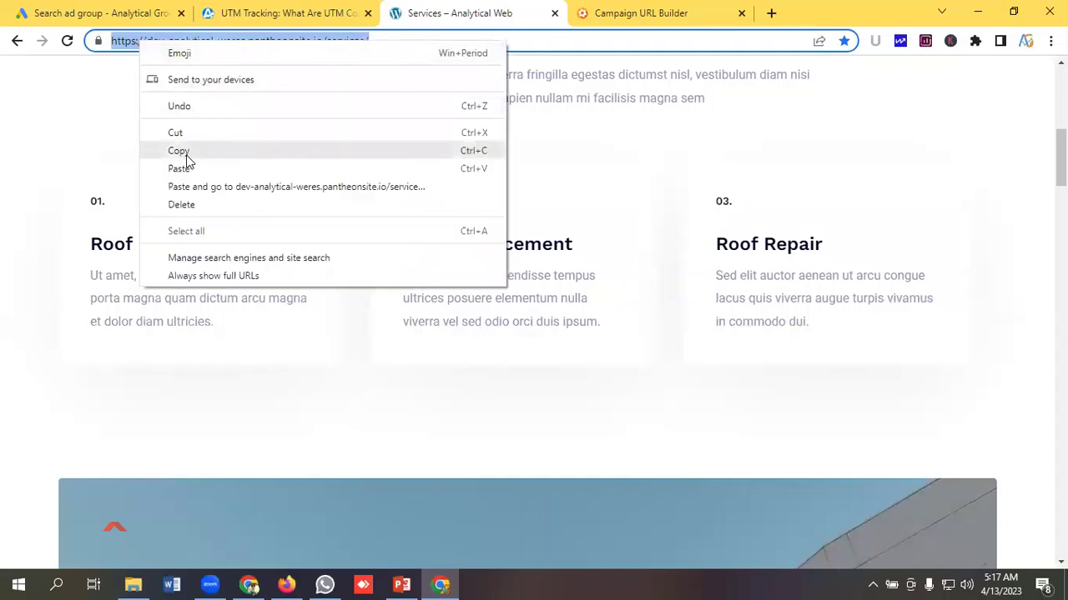
{"action": "left_click", "coordinate": [179, 151]}
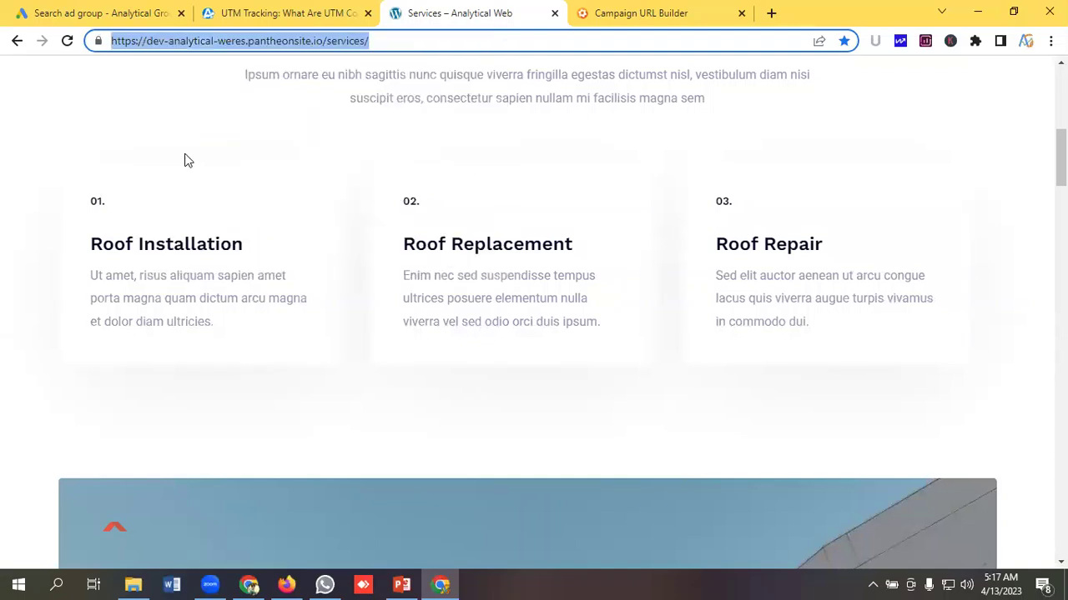
{"action": "left_click", "coordinate": [364, 41]}
{"action": "left_click_drag", "start_coordinate": [328, 41], "coordinate": [111, 42]}
{"action": "right_click", "coordinate": [130, 45]}
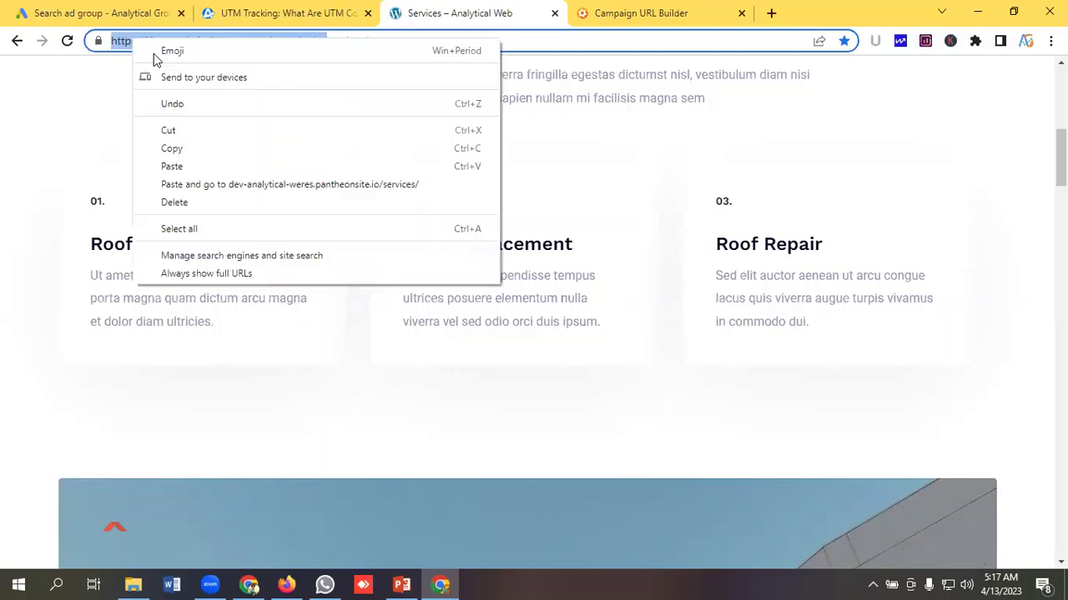
{"action": "left_click", "coordinate": [175, 151]}
{"action": "left_click", "coordinate": [642, 14]}
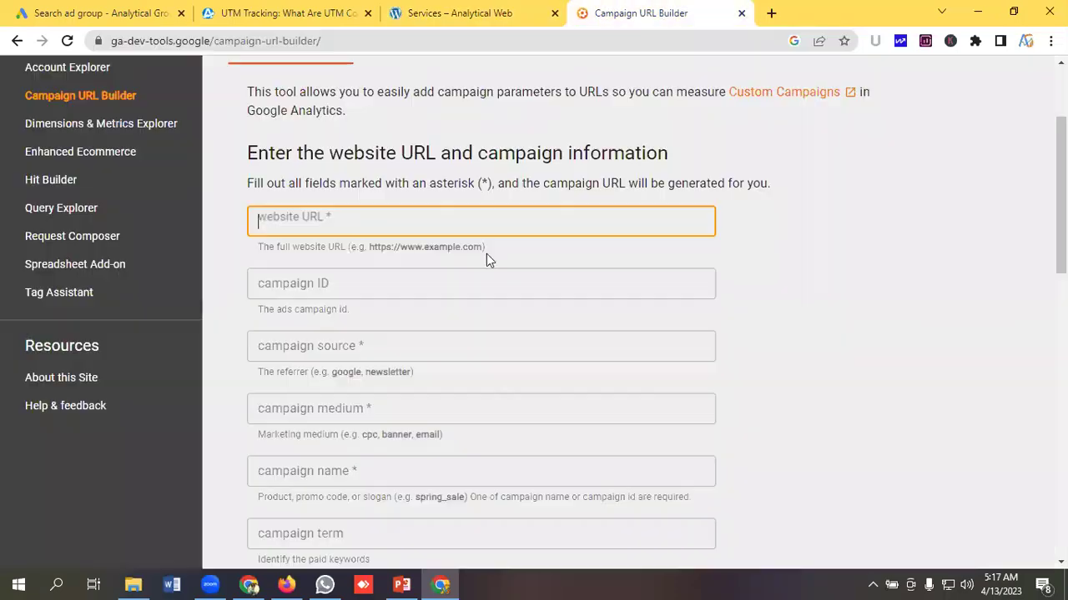
{"action": "key", "text": "ctrl+v"}
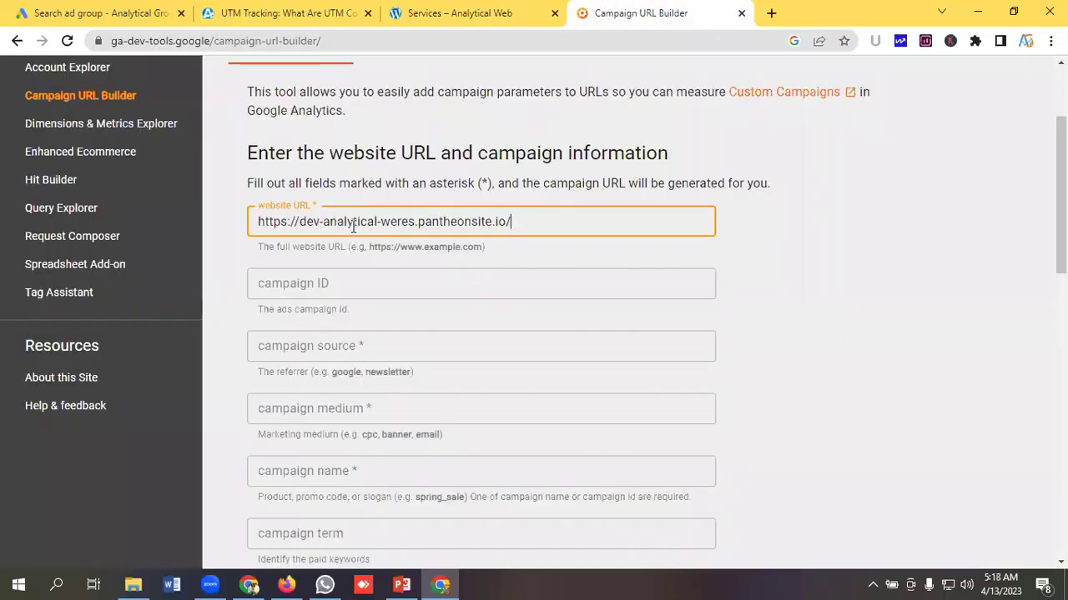
- Set the campaign source to google and the campaign medium to cpc
{"action": "scroll", "coordinate": [507, 224], "scroll_direction": "down", "scroll_amount": 1}
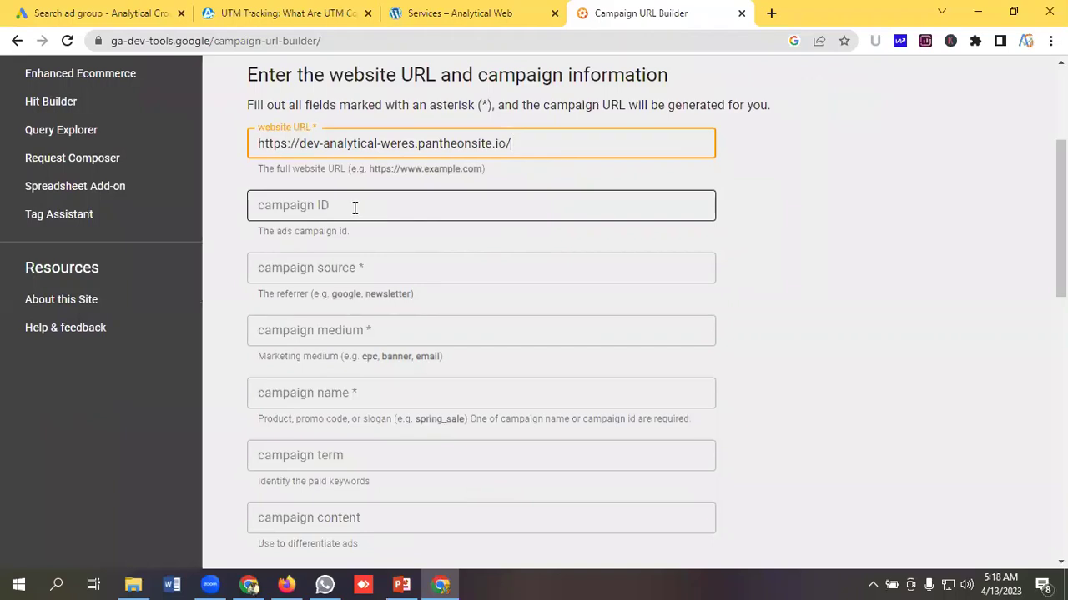
{"action": "scroll", "coordinate": [381, 209], "scroll_direction": "down", "scroll_amount": 1}
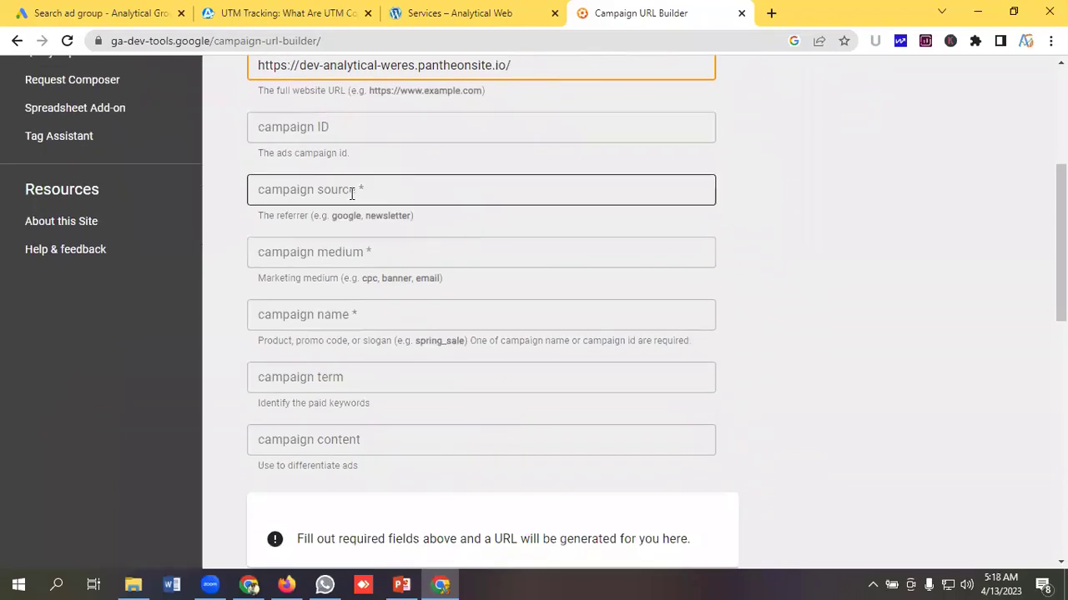
{"action": "left_click", "coordinate": [371, 192]}
{"action": "type", "text": "google"}
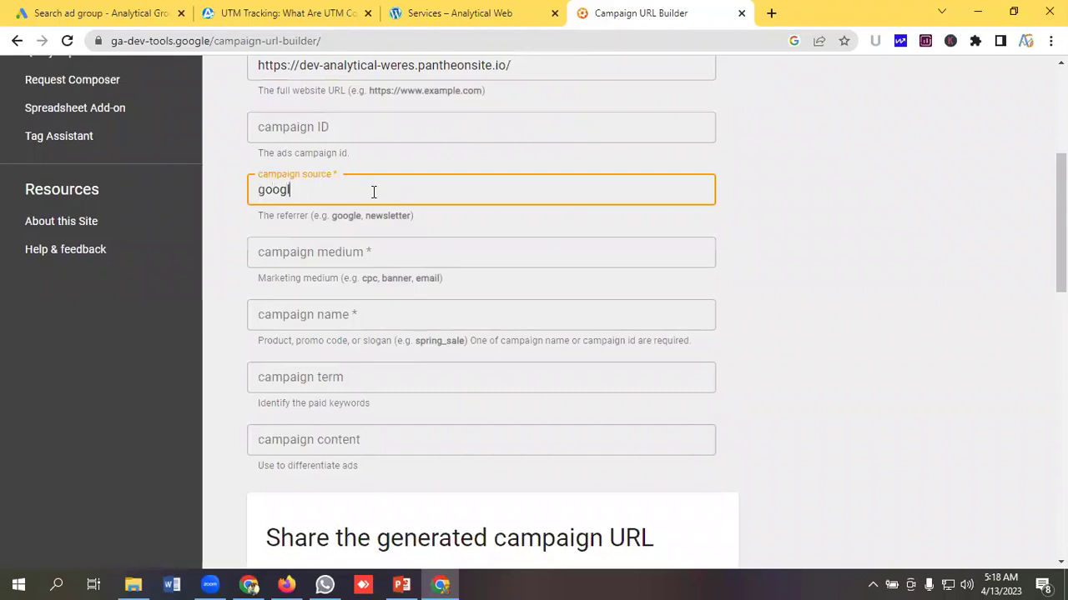
{"action": "left_click", "coordinate": [389, 248]}
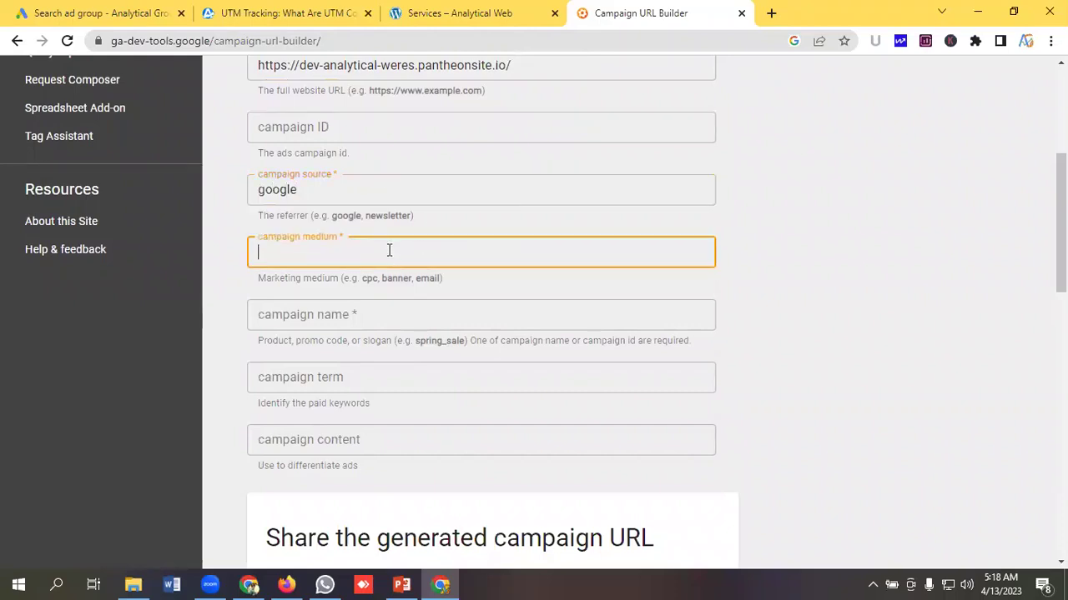
{"action": "type", "text": "cpc"}
- Copy the "Roof Repair" heading from the Services page and complete the campaign name as "Roof Repair Service"
{"action": "left_click", "coordinate": [322, 317]}
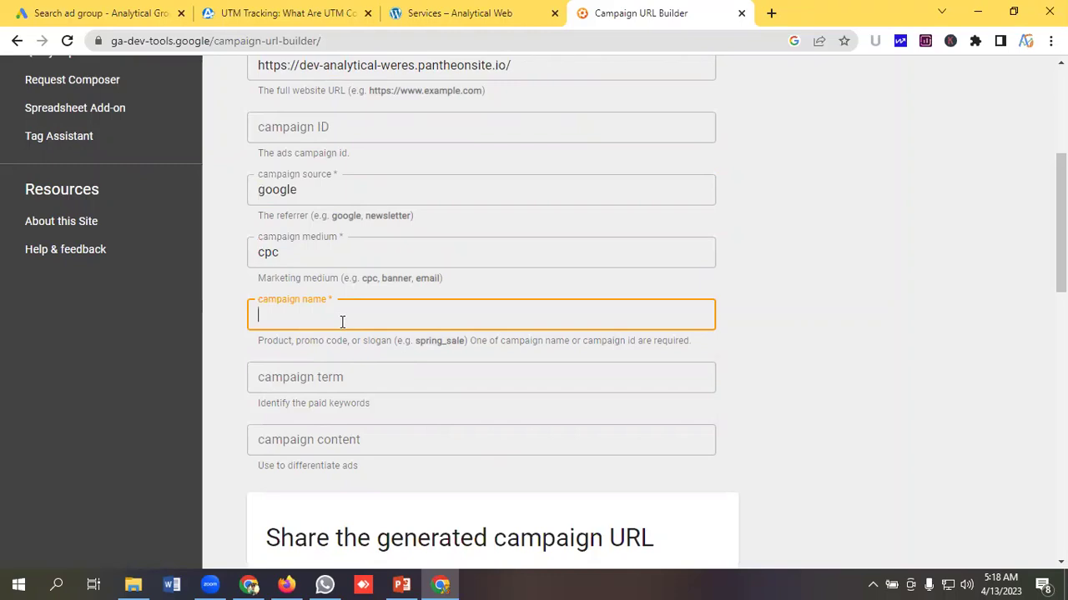
{"action": "left_click", "coordinate": [472, 13]}
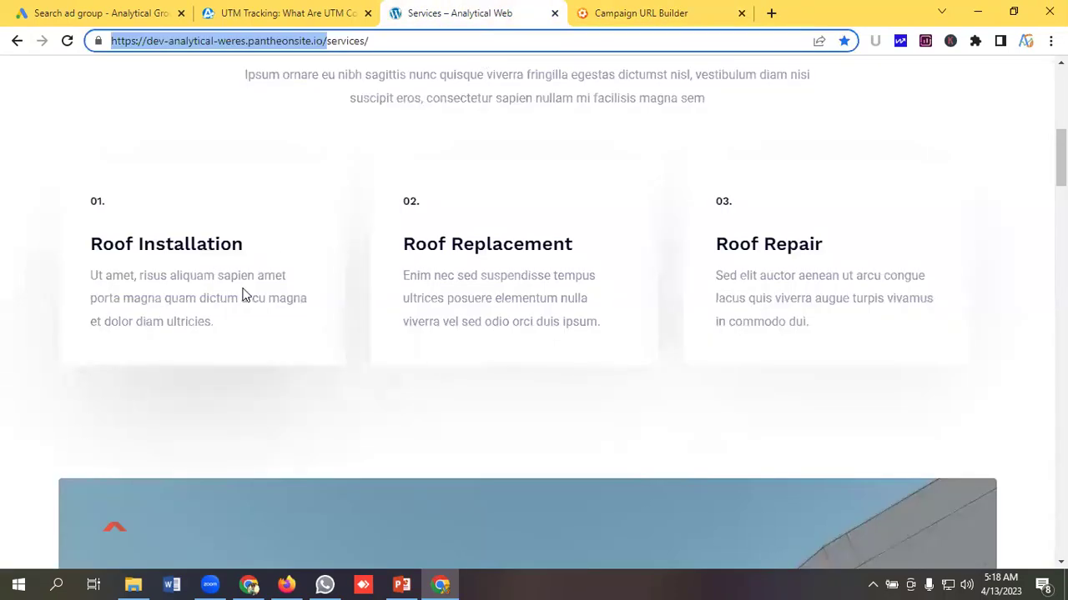
{"action": "left_click_drag", "start_coordinate": [855, 242], "coordinate": [716, 245]}
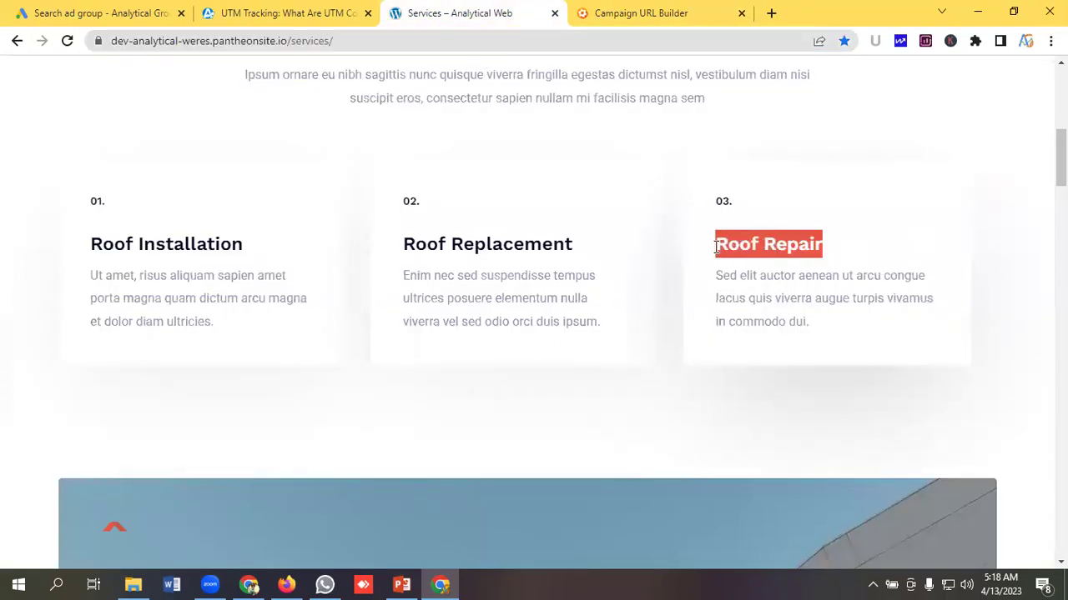
{"action": "right_click", "coordinate": [733, 244]}
{"action": "left_click", "coordinate": [765, 254]}
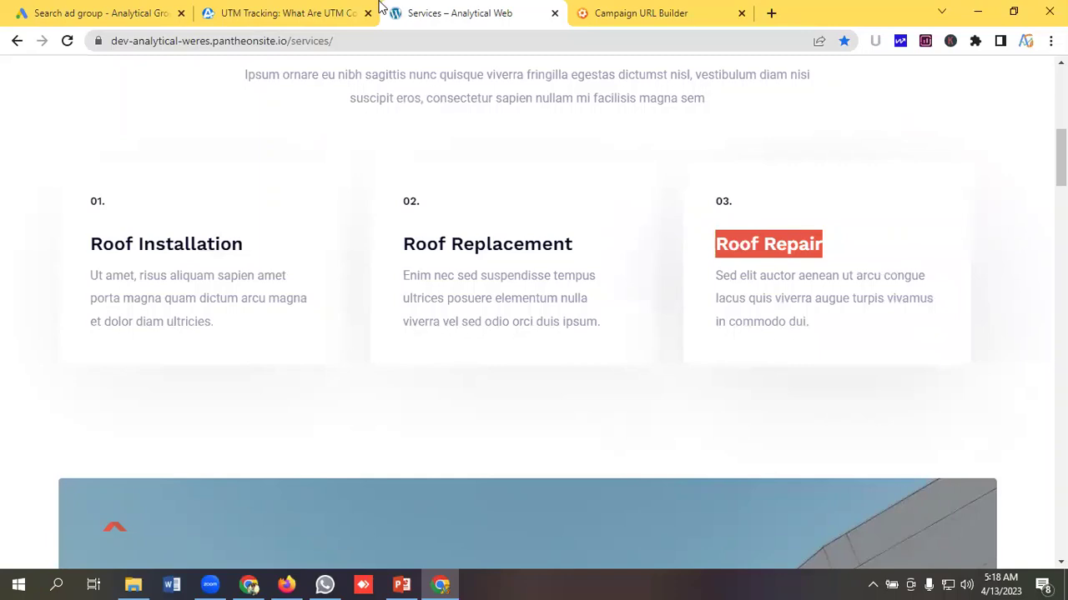
{"action": "left_click", "coordinate": [608, 13]}
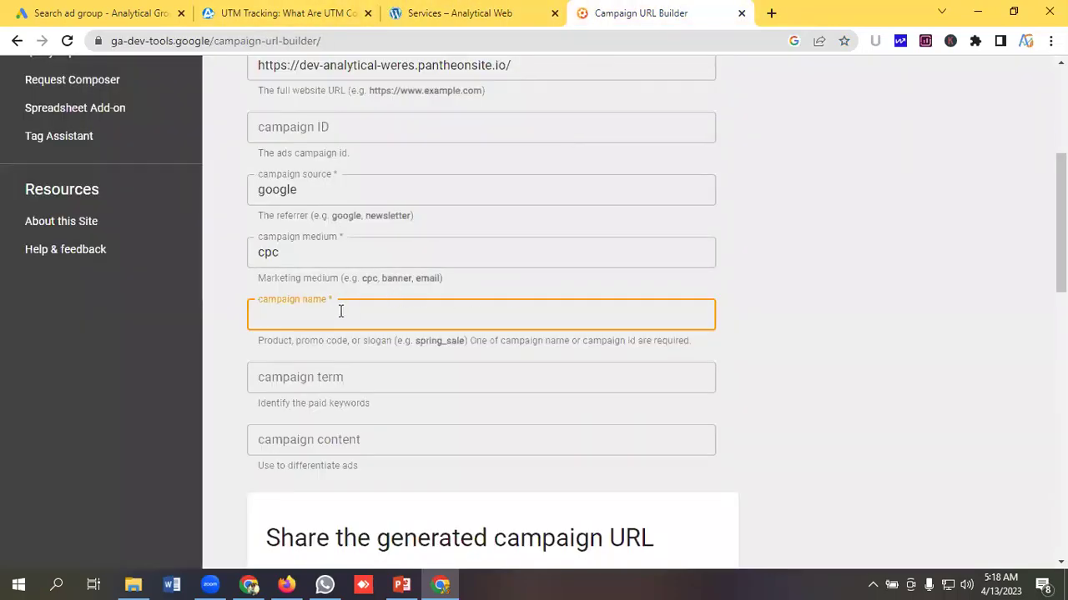
{"action": "key", "text": "ctrl+v"}
{"action": "type", "text": "Service"}
- Review the entered campaign values and copy the generated campaign URL
{"action": "scroll", "coordinate": [417, 309], "scroll_direction": "down", "scroll_amount": 2}
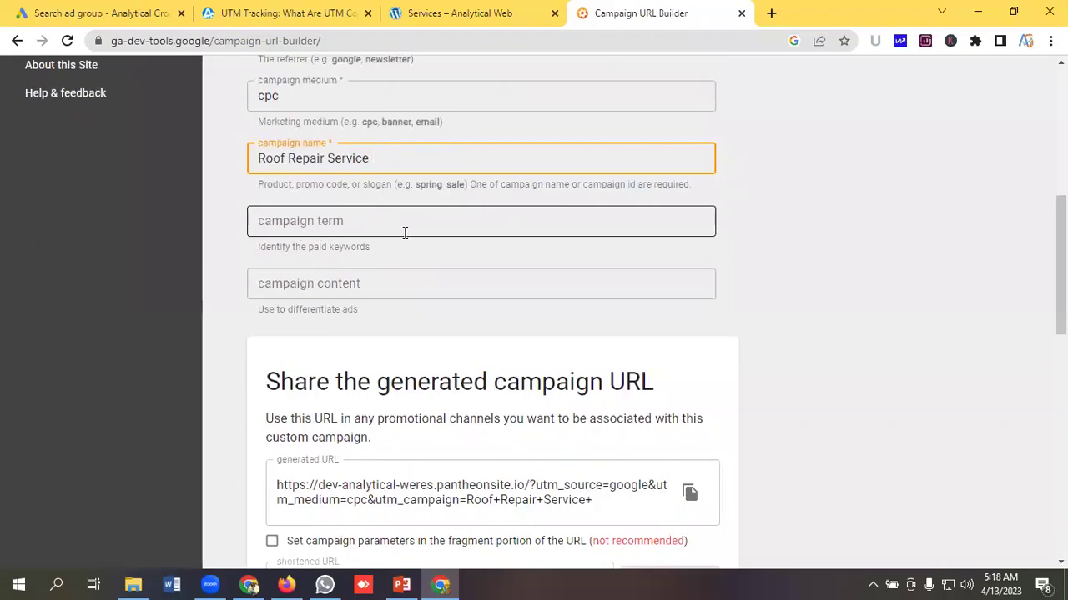
{"action": "scroll", "coordinate": [385, 240], "scroll_direction": "down", "scroll_amount": 1}
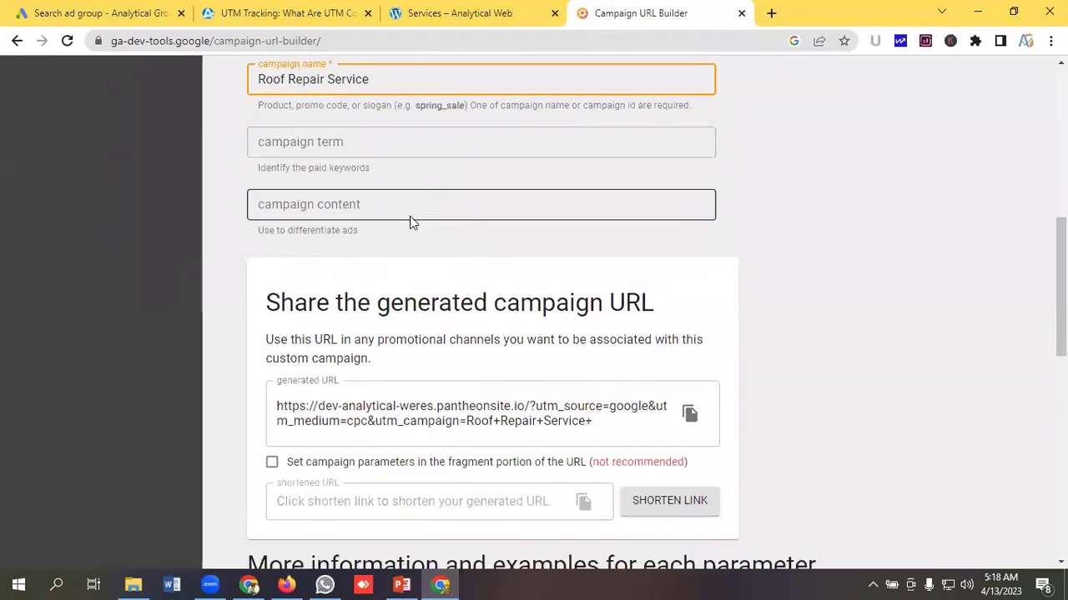
{"action": "scroll", "coordinate": [409, 222], "scroll_direction": "down", "scroll_amount": 1}
{"action": "scroll", "coordinate": [422, 226], "scroll_direction": "up", "scroll_amount": 4}
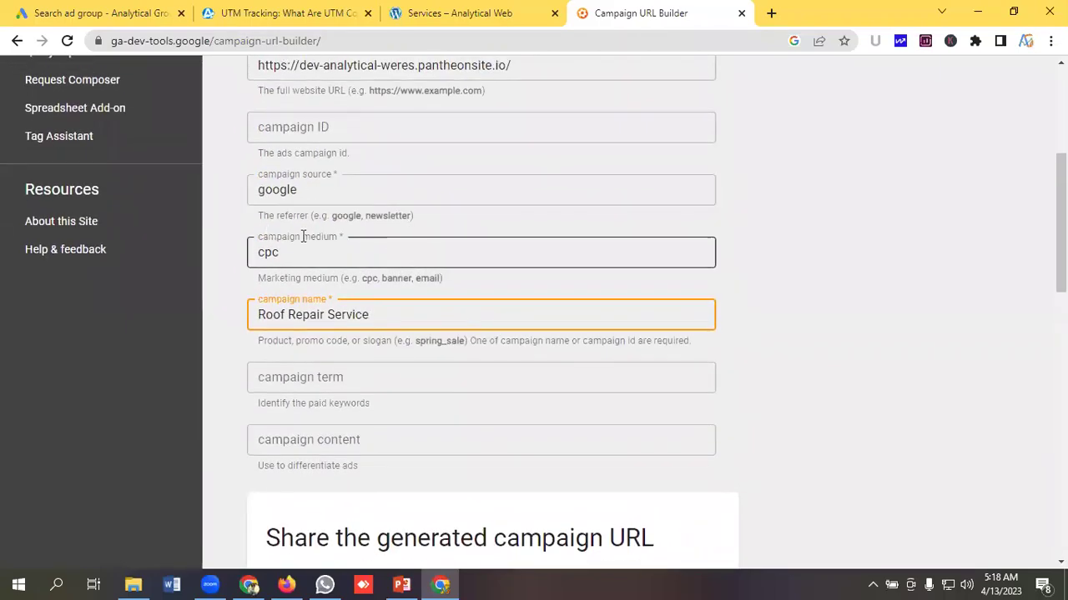
{"action": "scroll", "coordinate": [505, 228], "scroll_direction": "down", "scroll_amount": 5}
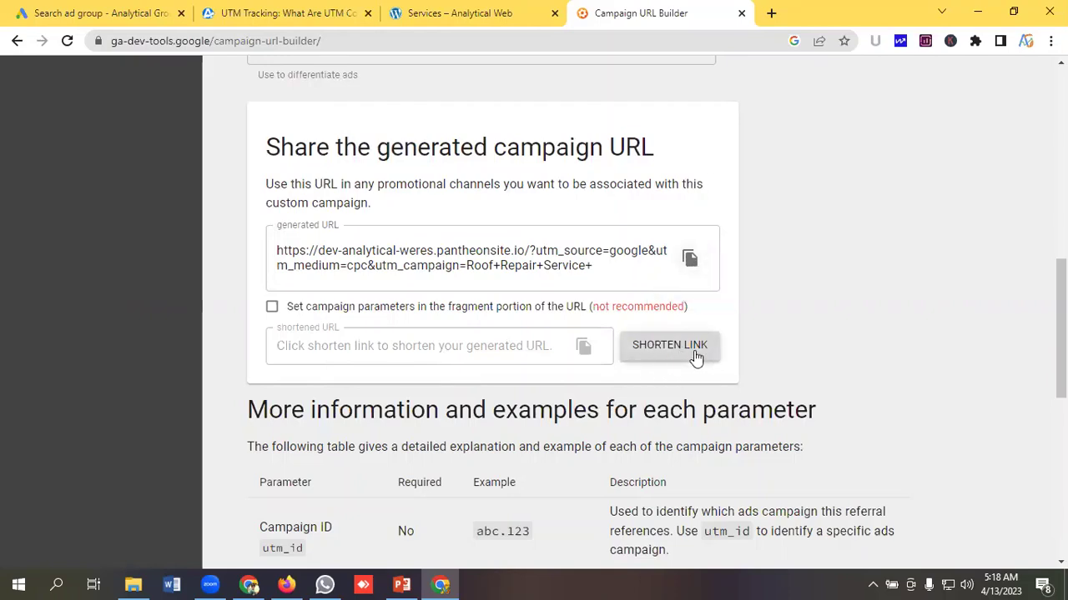
{"action": "left_click", "coordinate": [691, 265]}
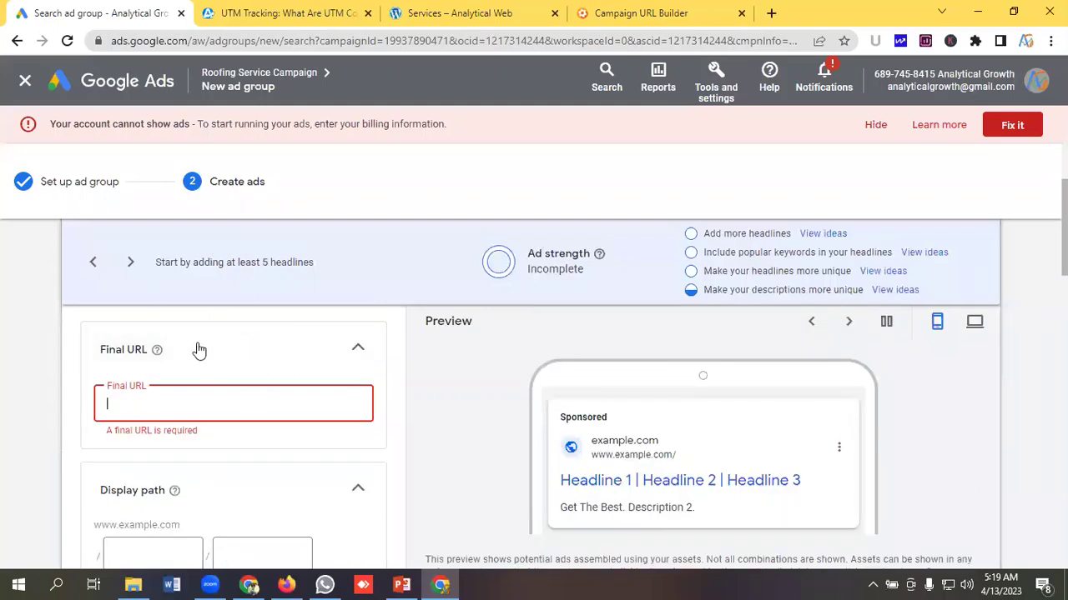
- In Google Ads, enter the copied campaign URL as the new ad's final URL
{"action": "scroll", "coordinate": [245, 376], "scroll_direction": "up", "scroll_amount": 1}
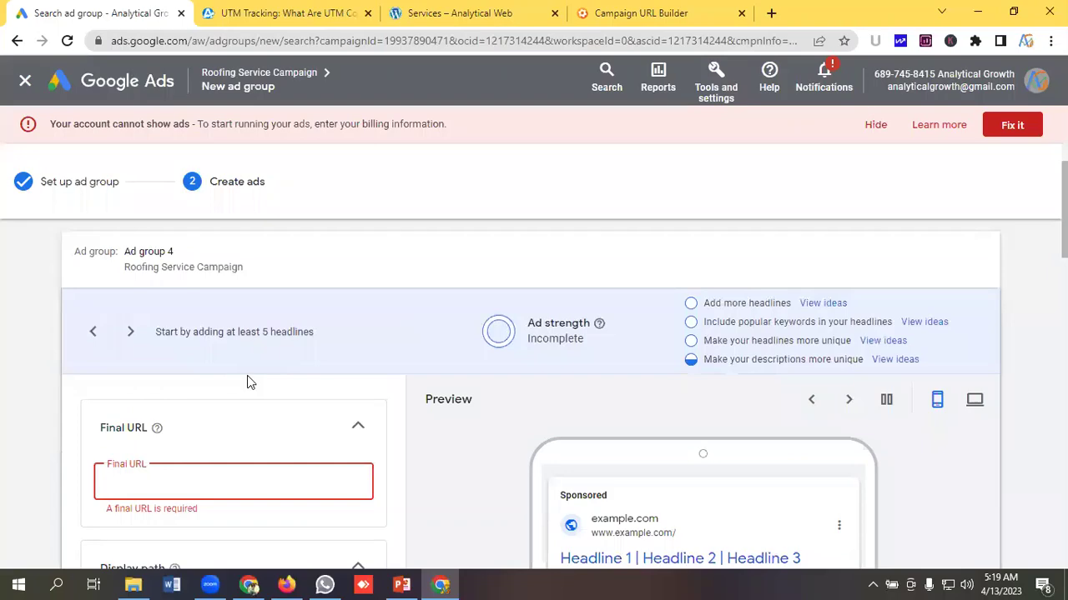
{"action": "scroll", "coordinate": [246, 377], "scroll_direction": "down", "scroll_amount": 2}
{"action": "scroll", "coordinate": [209, 381], "scroll_direction": "up", "scroll_amount": 1}
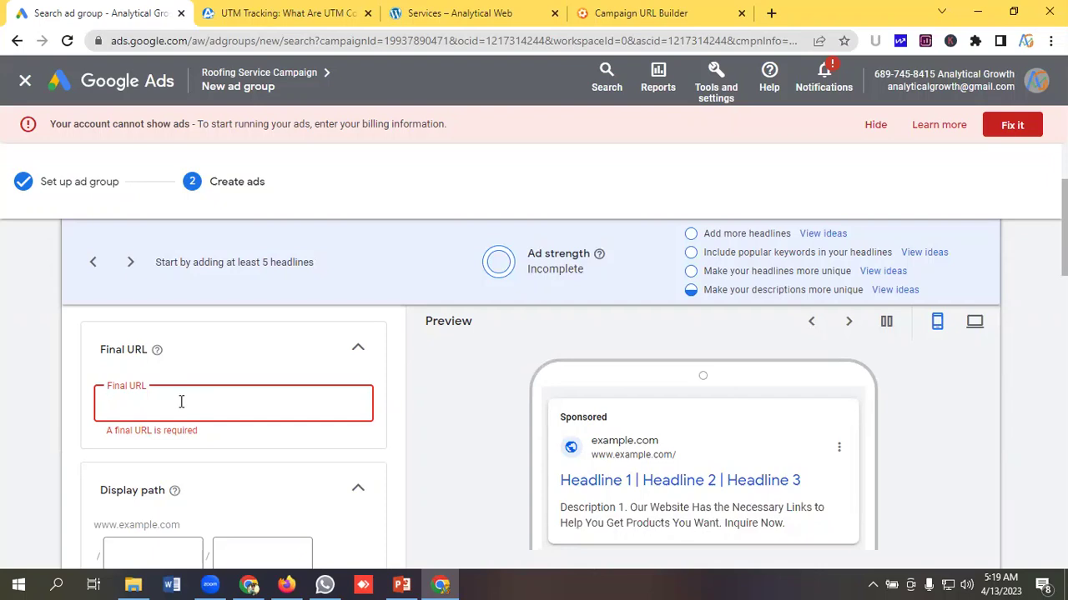
{"action": "key", "text": "ctrl+v"}
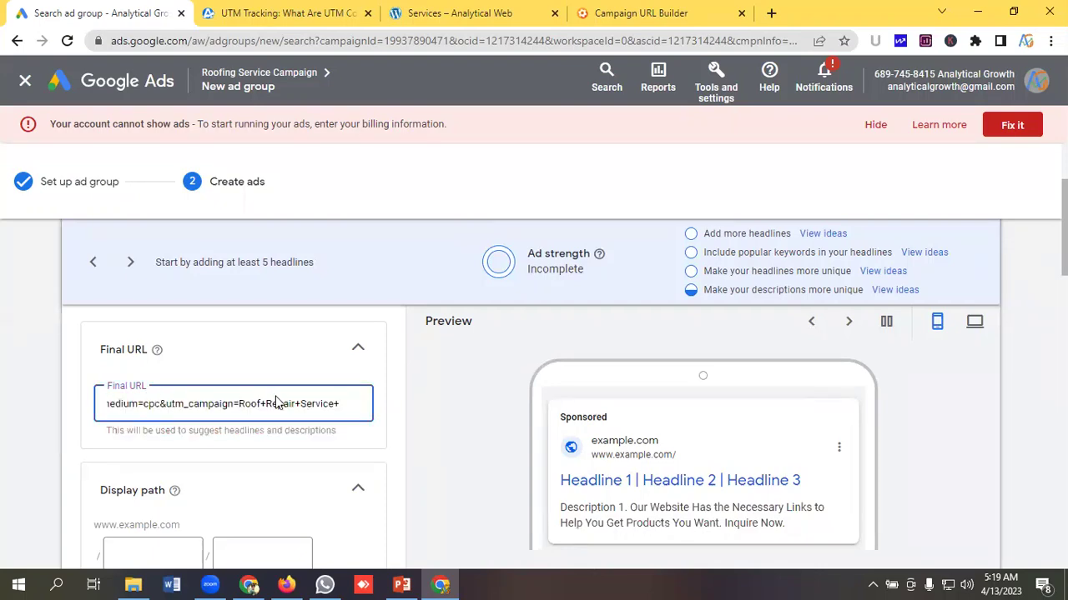
{"action": "scroll", "coordinate": [289, 395], "scroll_direction": "down", "scroll_amount": 1}
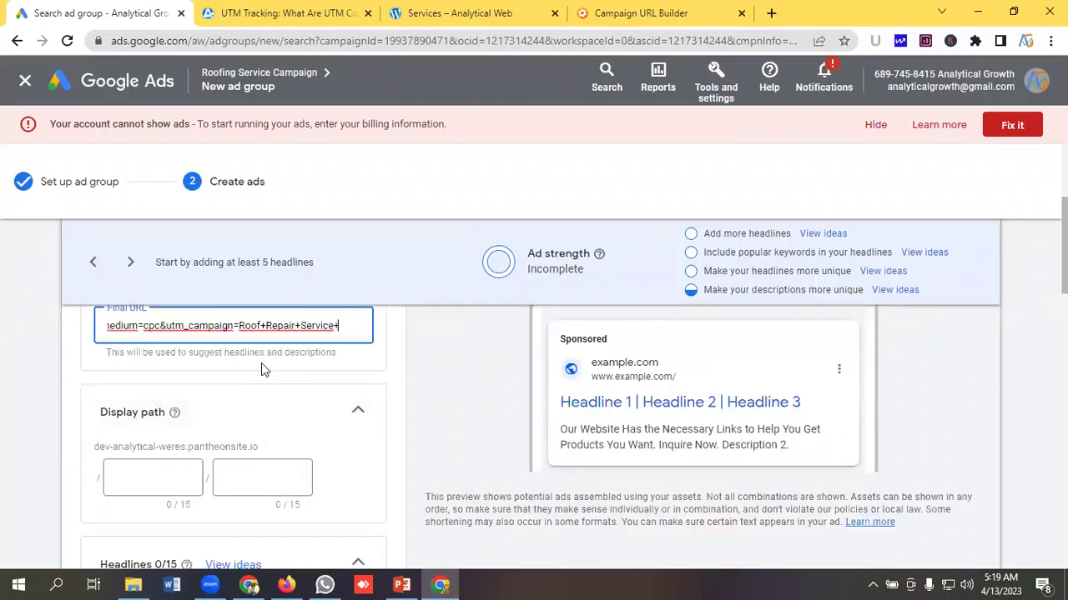
- Compare the generated URL in the Campaign URL Builder with the final URL entered in the Google Ads ad
{"action": "left_click", "coordinate": [617, 13]}
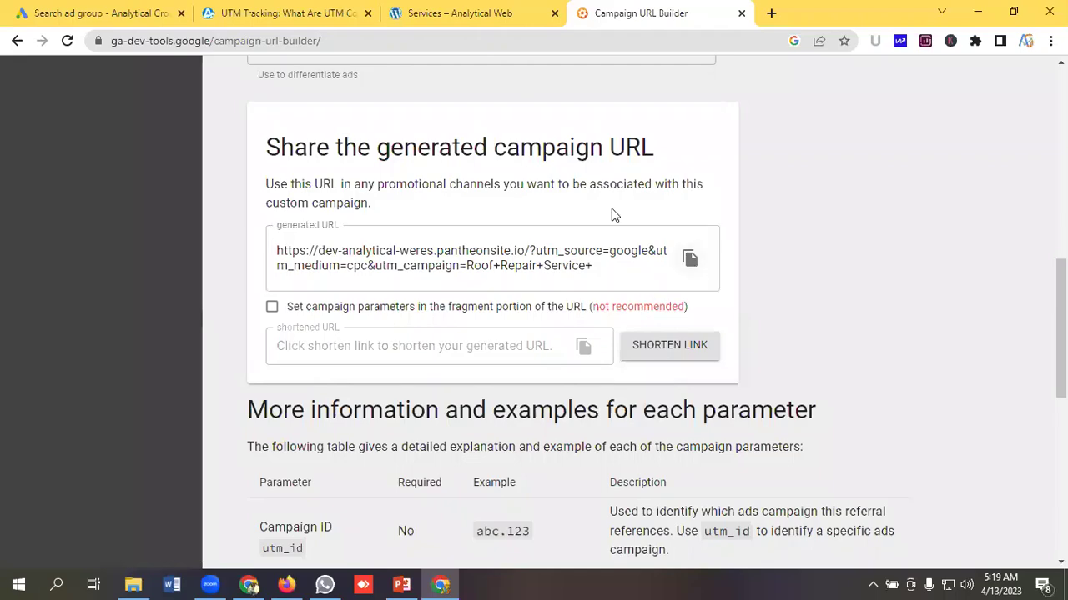
{"action": "left_click", "coordinate": [100, 13]}
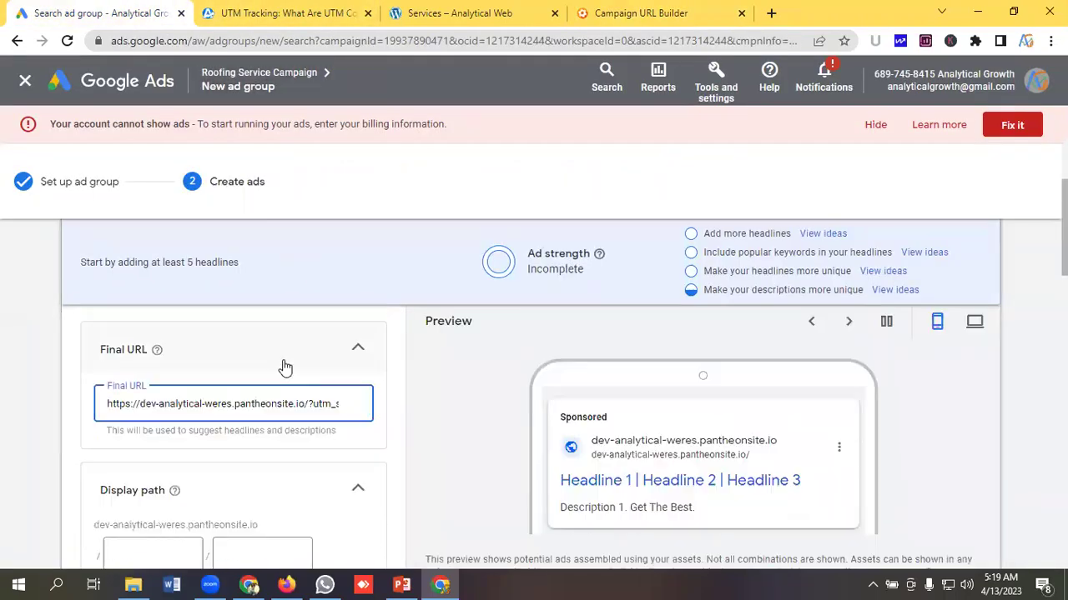
{"action": "scroll", "coordinate": [334, 402], "scroll_direction": "down", "scroll_amount": 1}
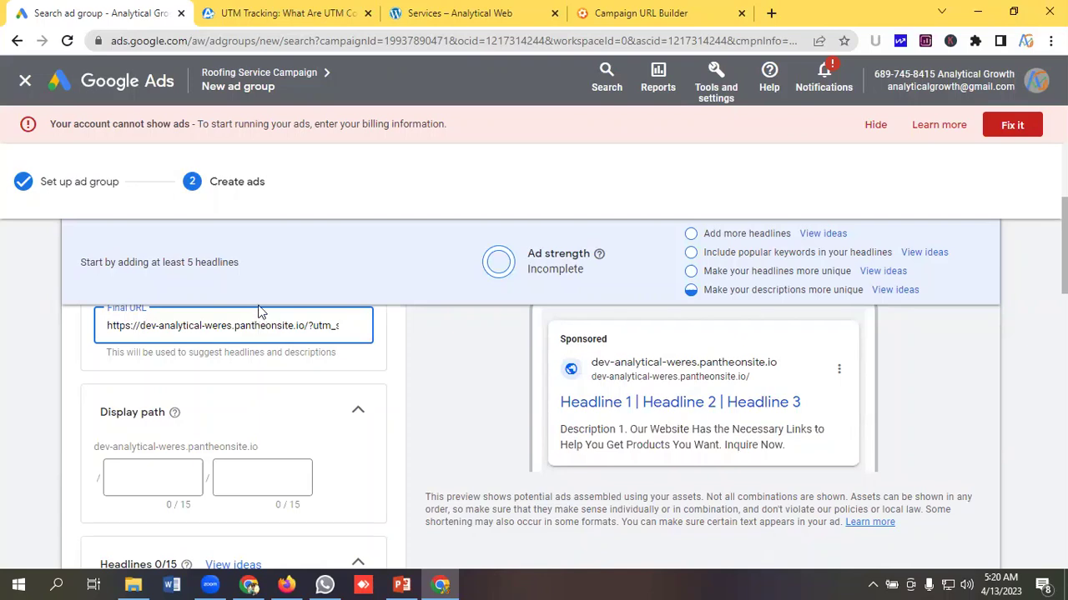
- Switch to Google Analytics and open the Traffic acquisition report under Acquisition
{"action": "left_click", "coordinate": [246, 582]}
{"action": "left_click", "coordinate": [304, 15]}
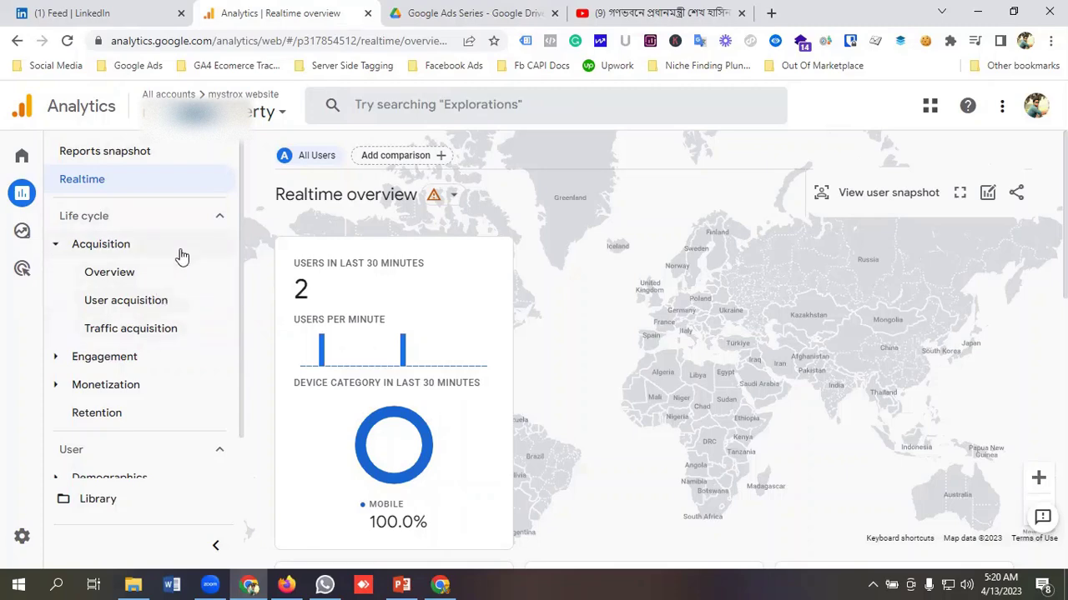
{"action": "scroll", "coordinate": [167, 234], "scroll_direction": "down", "scroll_amount": 1}
{"action": "scroll", "coordinate": [171, 218], "scroll_direction": "up", "scroll_amount": 1}
{"action": "left_click", "coordinate": [141, 337]}
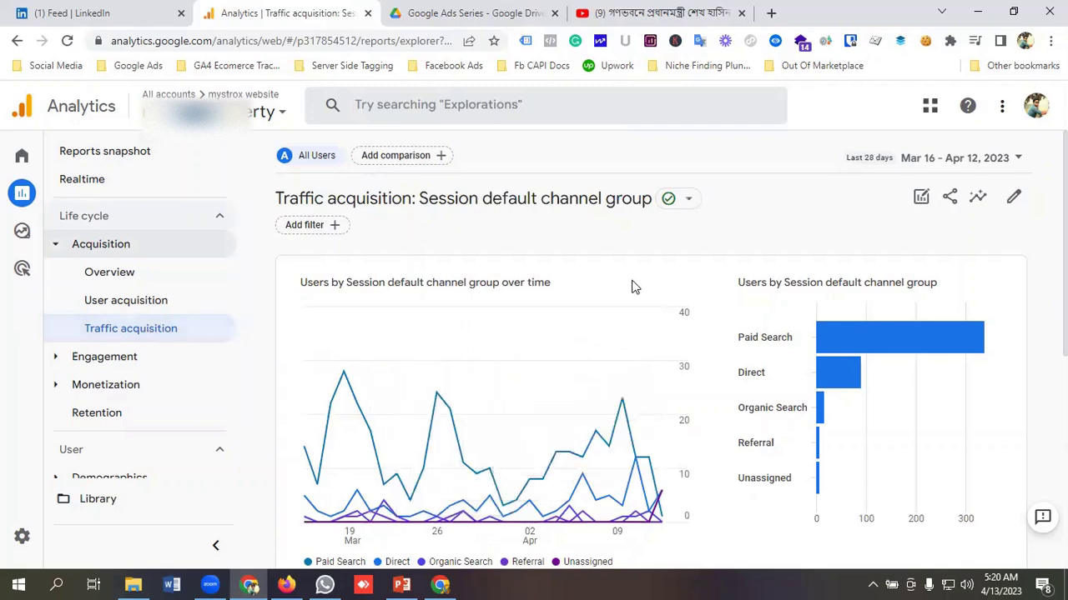
- Set the Traffic acquisition table's primary dimension to Session campaign
{"action": "scroll", "coordinate": [450, 292], "scroll_direction": "down", "scroll_amount": 1}
{"action": "scroll", "coordinate": [450, 292], "scroll_direction": "down", "scroll_amount": 3}
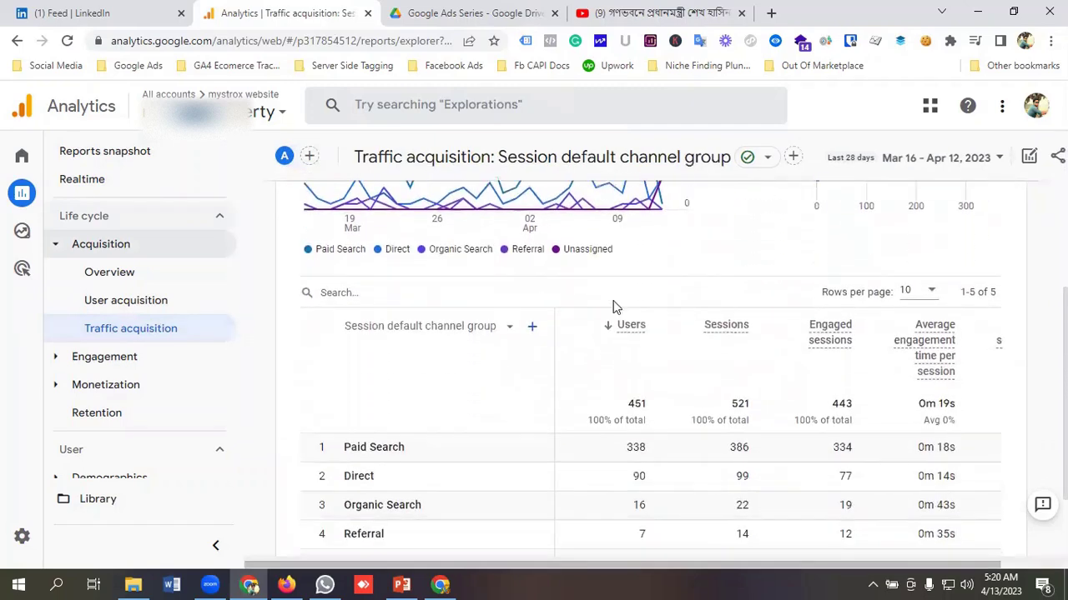
{"action": "scroll", "coordinate": [500, 345], "scroll_direction": "down", "scroll_amount": 1}
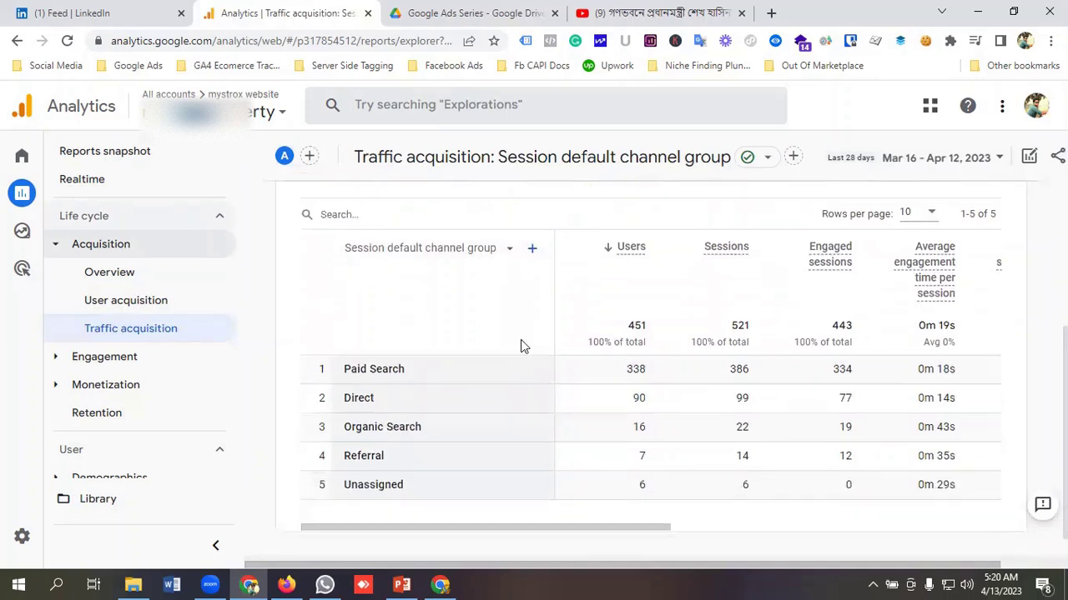
{"action": "left_click", "coordinate": [508, 248]}
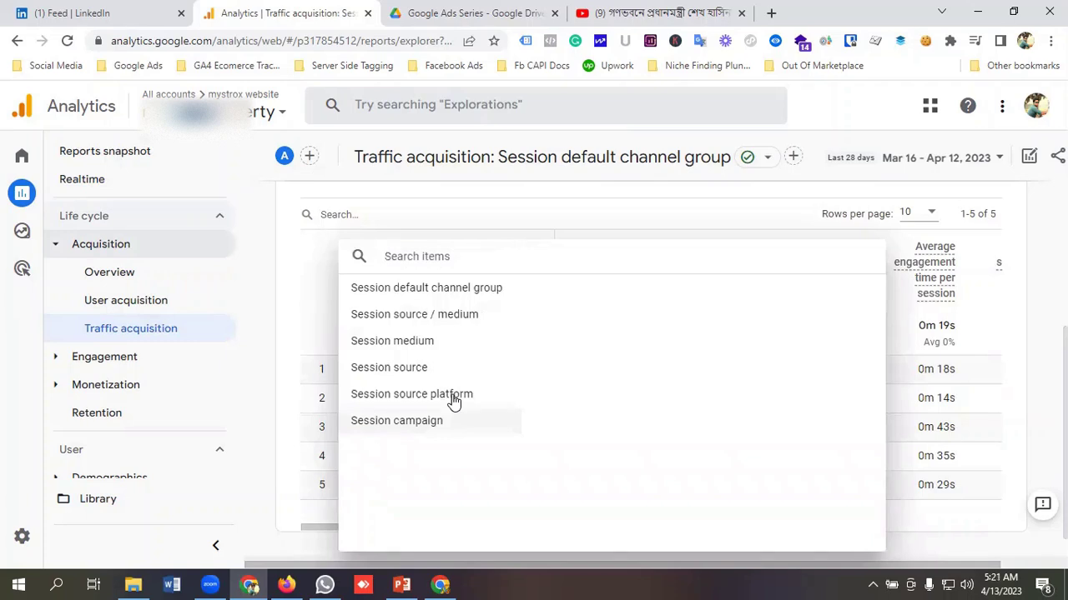
{"action": "key", "text": "Return"}
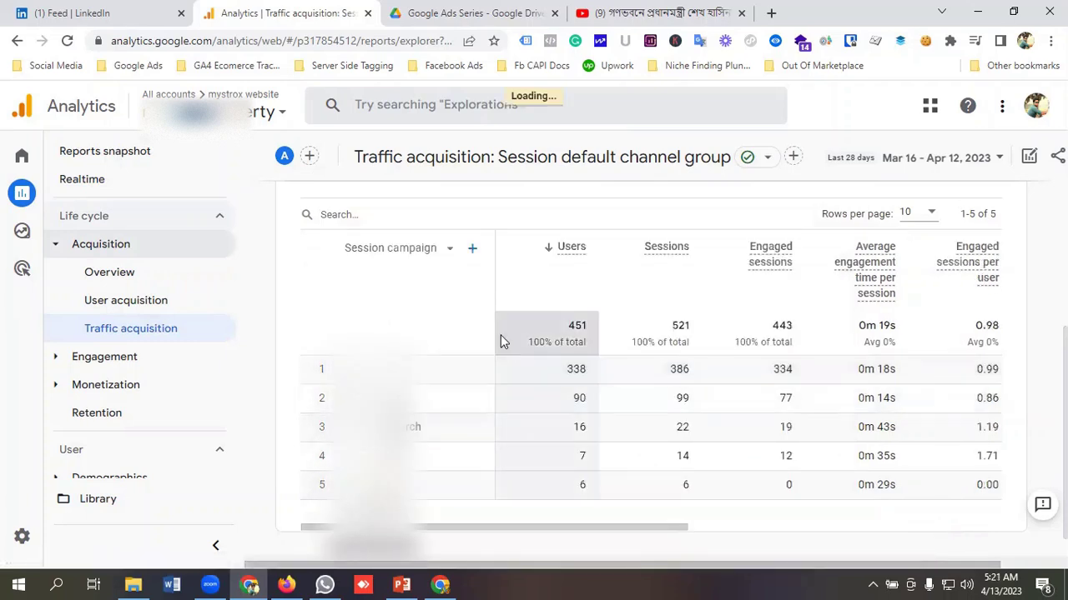
- Add Session source / medium from the Traffic source category as the table's secondary dimension
{"action": "left_click", "coordinate": [472, 247]}
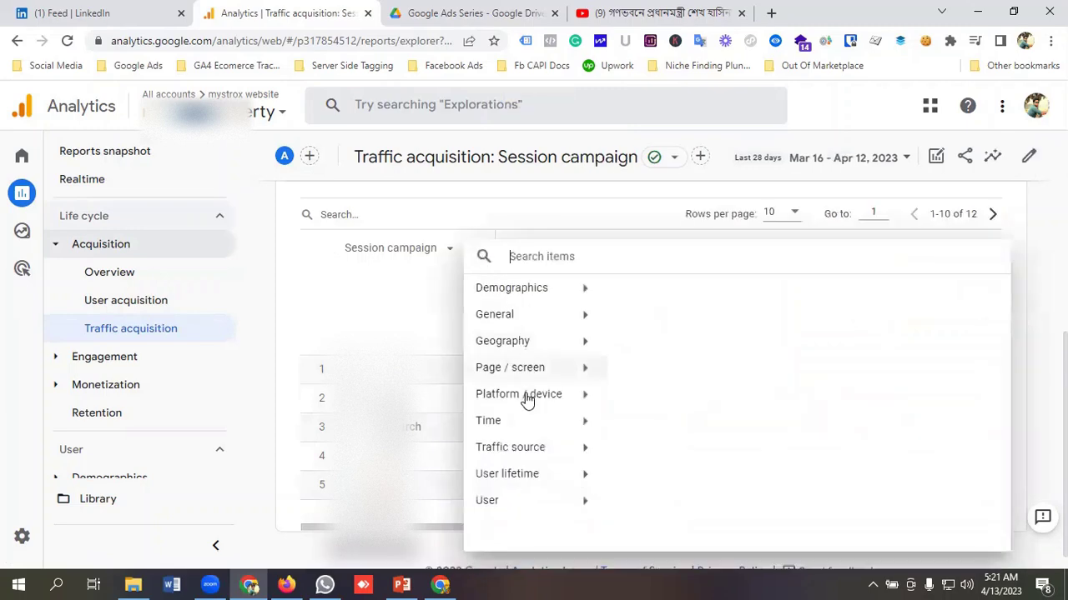
{"action": "key", "text": "Down"}
{"action": "key", "text": "Down"}
{"action": "key", "text": "Down"}
{"action": "key", "text": "Down"}
{"action": "key", "text": "Down"}
{"action": "key", "text": "Down"}
{"action": "key", "text": "Down"}
{"action": "key", "text": "Right"}
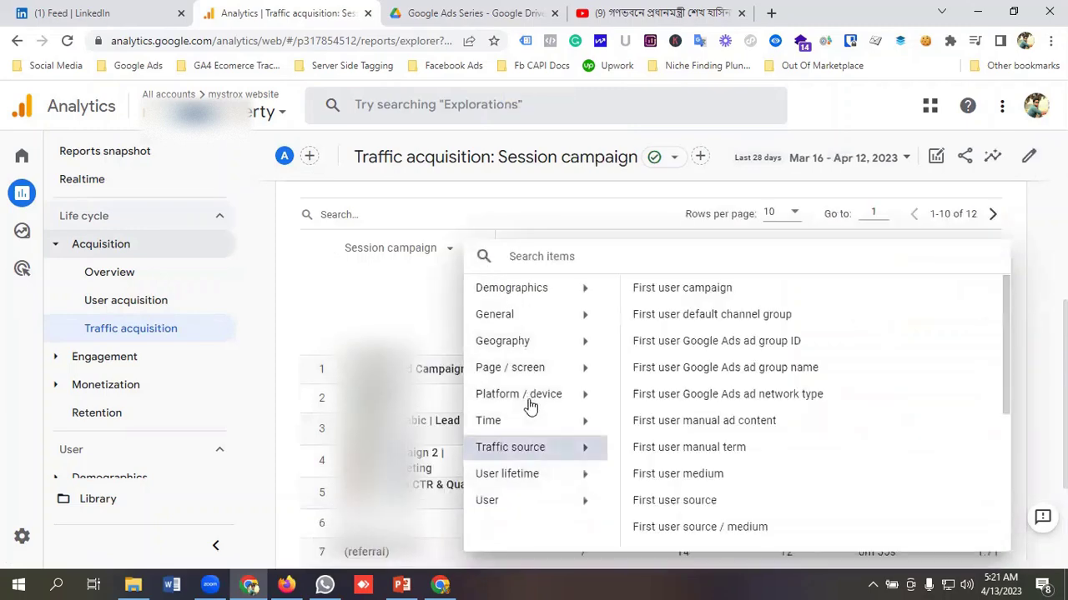
{"action": "key", "text": "Down"}
{"action": "key", "text": "Down"}
{"action": "key", "text": "Down"}
{"action": "key", "text": "Down"}
{"action": "key", "text": "Down"}
{"action": "key", "text": "Down"}
{"action": "key", "text": "Down"}
{"action": "key", "text": "Down"}
{"action": "key", "text": "Down"}
{"action": "key", "text": "Down"}
{"action": "key", "text": "Down"}
{"action": "key", "text": "Down"}
{"action": "key", "text": "Down"}
{"action": "key", "text": "Down"}
{"action": "key", "text": "Down"}
{"action": "scroll", "coordinate": [650, 521], "scroll_direction": "down", "scroll_amount": 1}
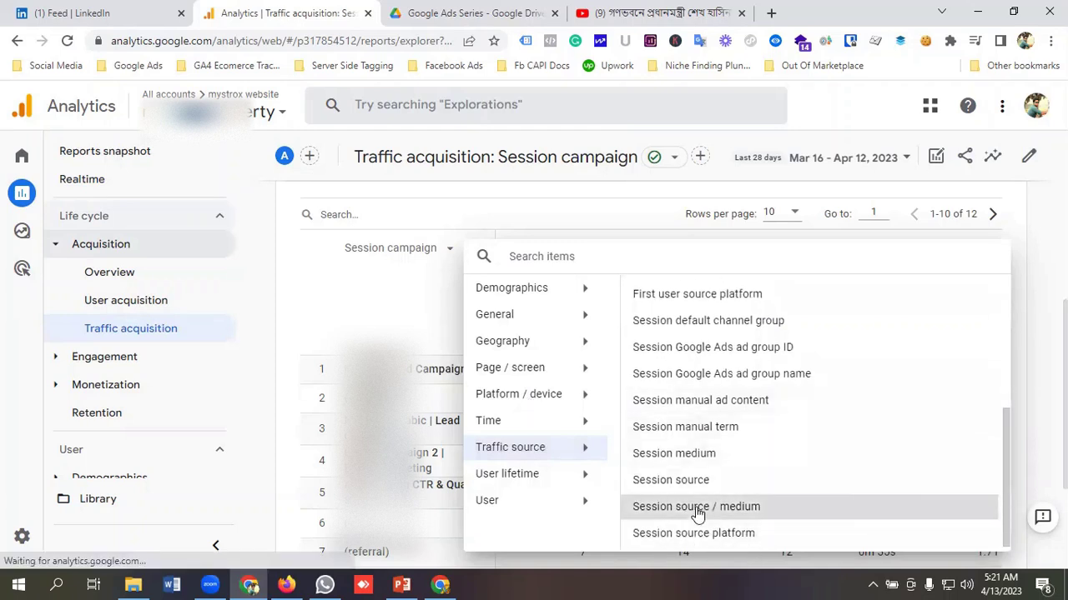
{"action": "left_click", "coordinate": [698, 509]}
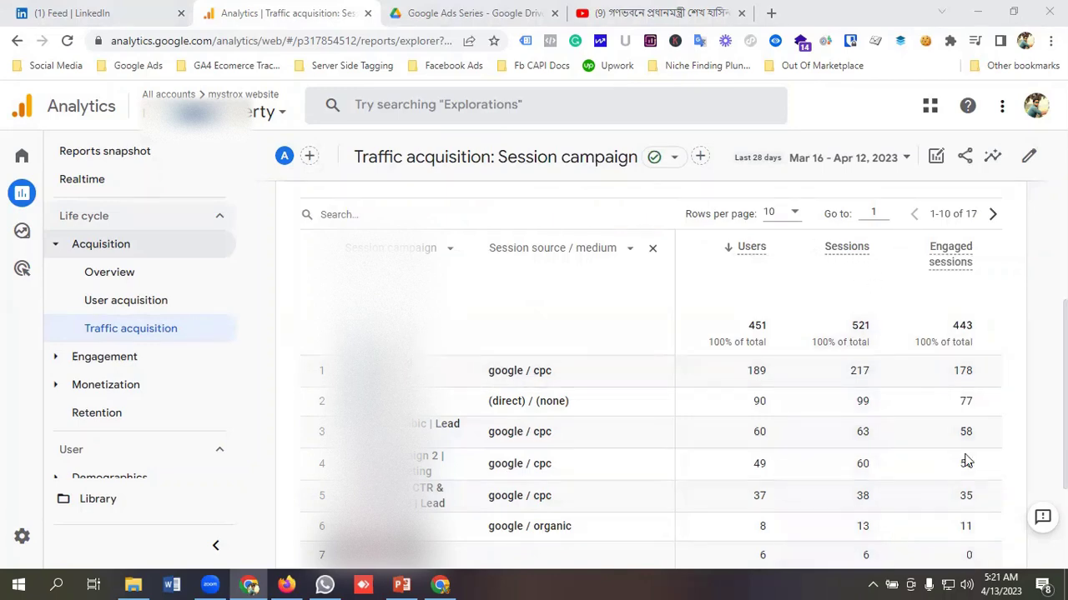
- Examine the engagement, event and conversion metrics for each campaign and source / medium row in the table
{"action": "scroll", "coordinate": [834, 379], "scroll_direction": "down", "scroll_amount": 1}
{"action": "scroll", "coordinate": [868, 283], "scroll_direction": "down", "scroll_amount": 1}
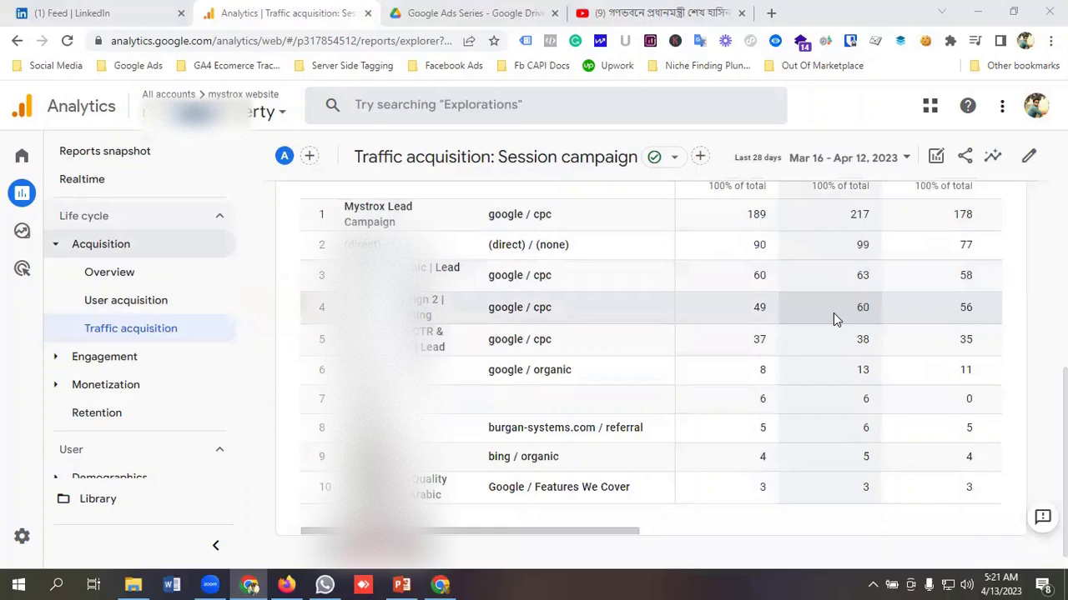
{"action": "left_click_drag", "start_coordinate": [538, 504], "coordinate": [734, 506]}
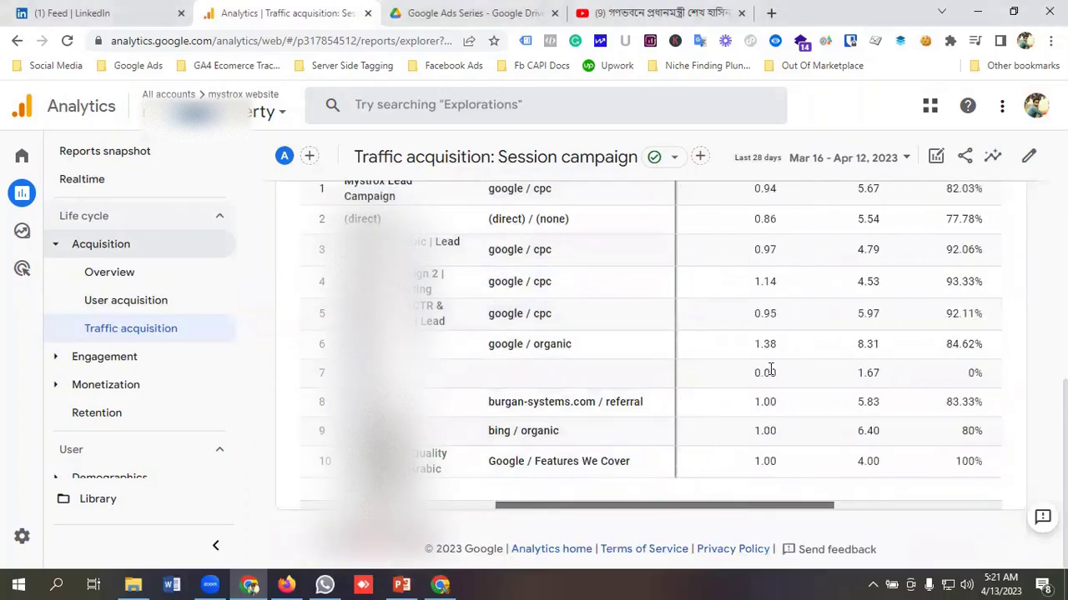
{"action": "scroll", "coordinate": [780, 317], "scroll_direction": "up", "scroll_amount": 2}
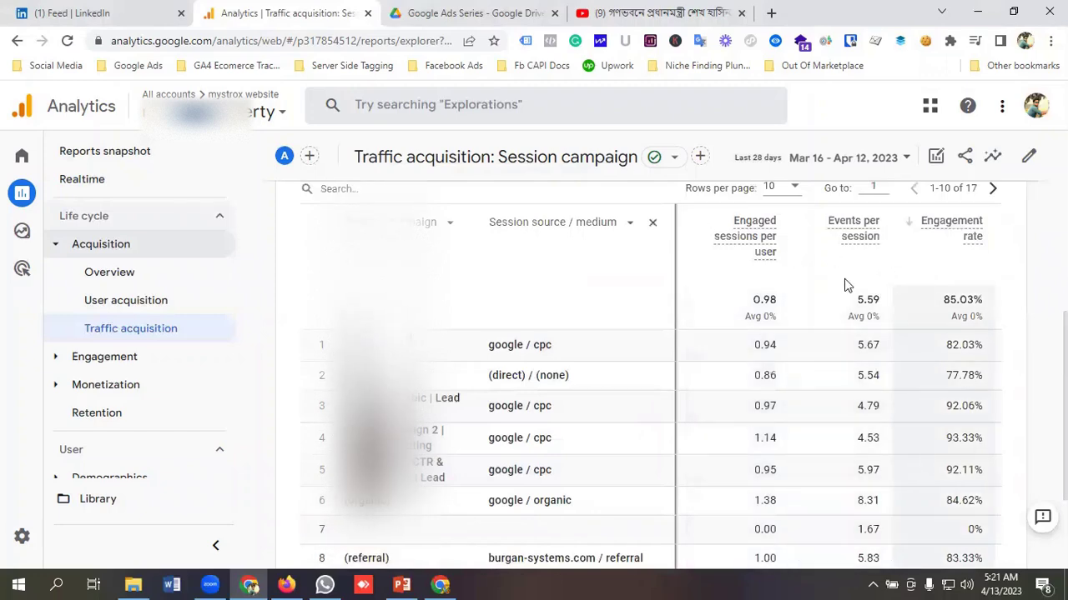
{"action": "scroll", "coordinate": [641, 398], "scroll_direction": "down", "scroll_amount": 3}
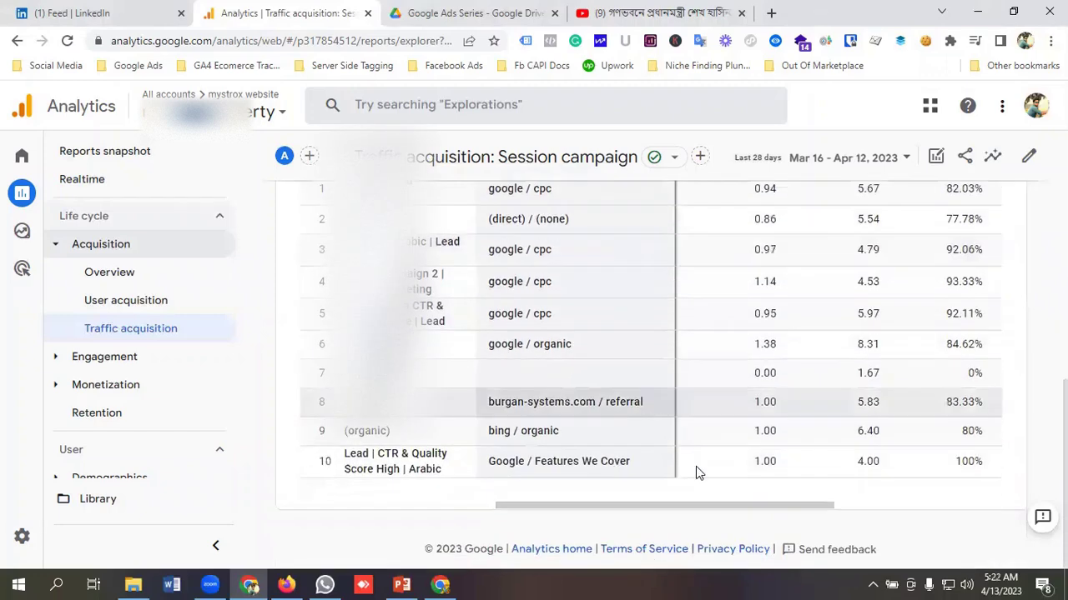
{"action": "left_click_drag", "start_coordinate": [723, 508], "coordinate": [842, 506]}
{"action": "scroll", "coordinate": [842, 409], "scroll_direction": "up", "scroll_amount": 3}
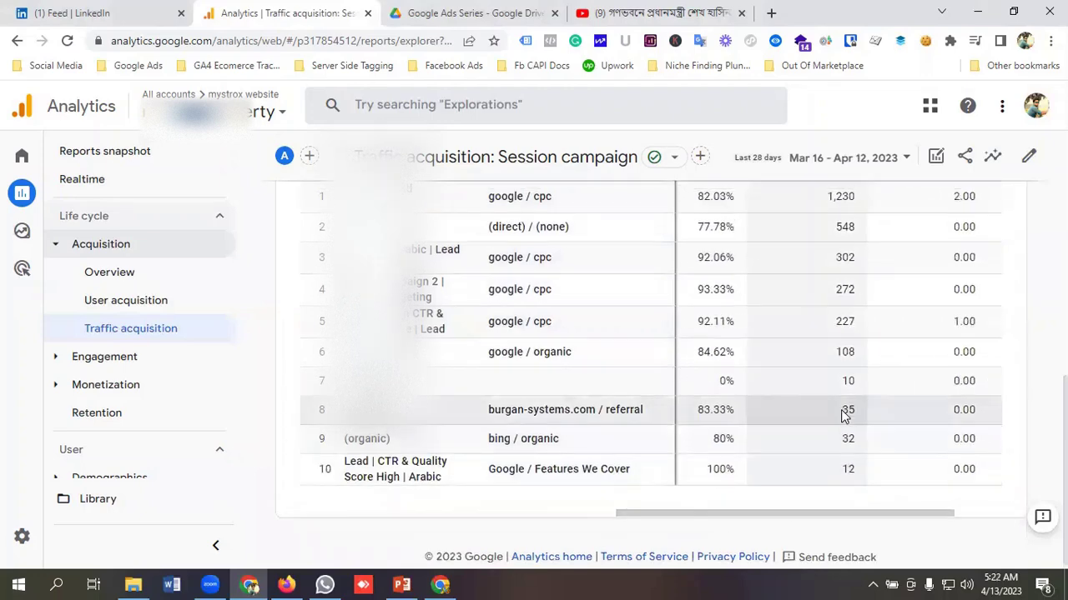